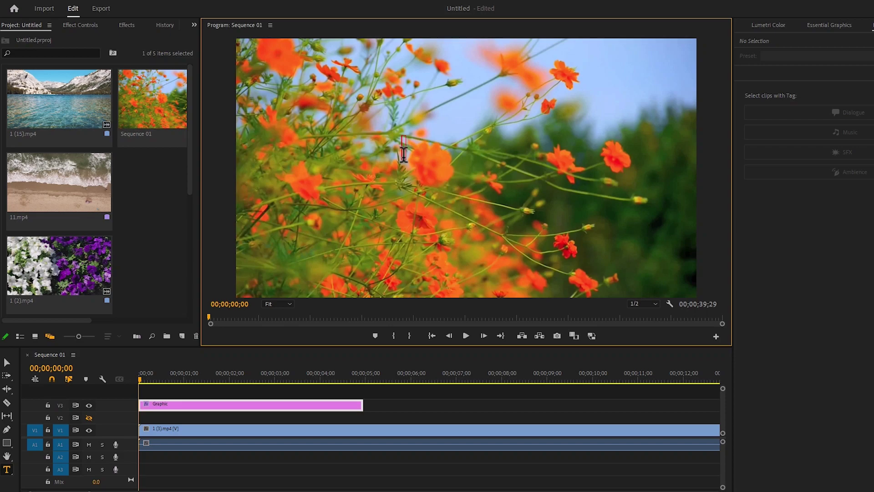
- Type the title text 'Hellow Walcome' into the text box over the flower clip
text(I)
text(e)
text(ll)
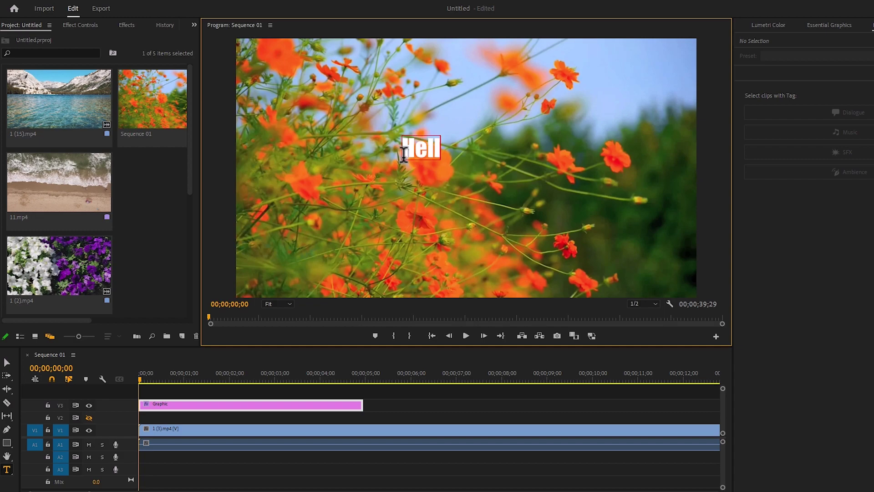
text(ow Walco)
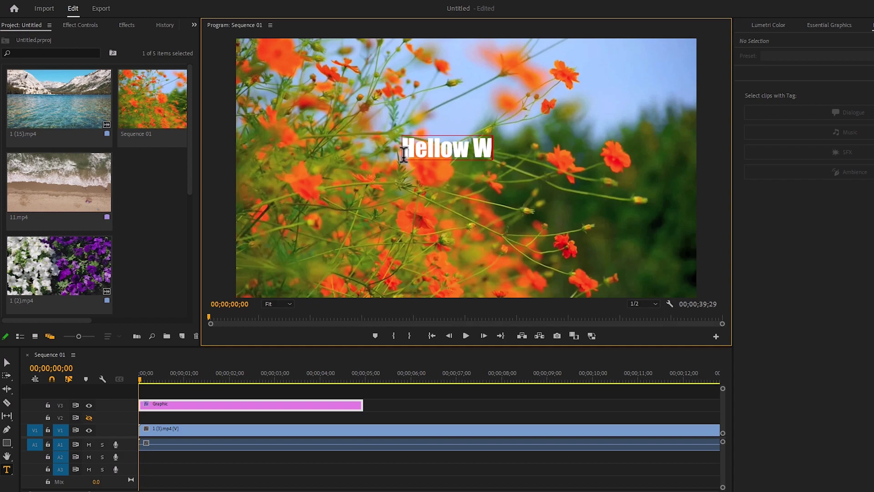
text(me)
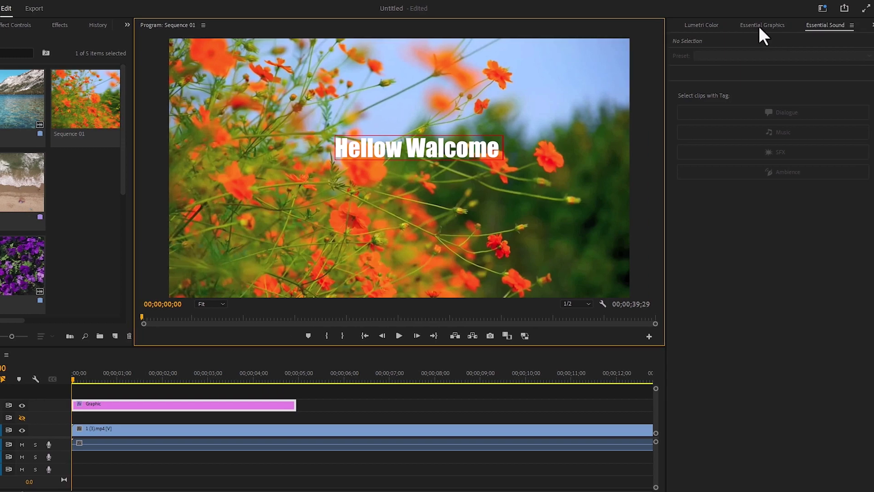
- Centre-align the title horizontally in the frame and append ' To My Channel' to it
click(758, 26)
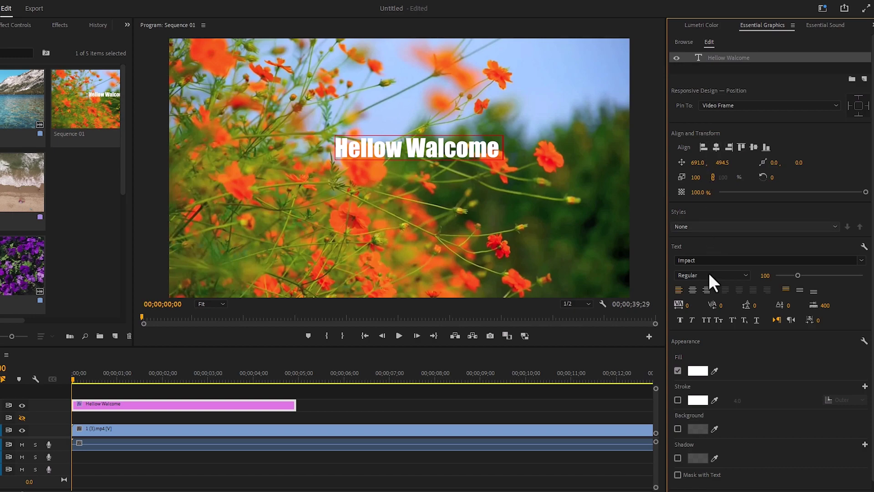
click(694, 291)
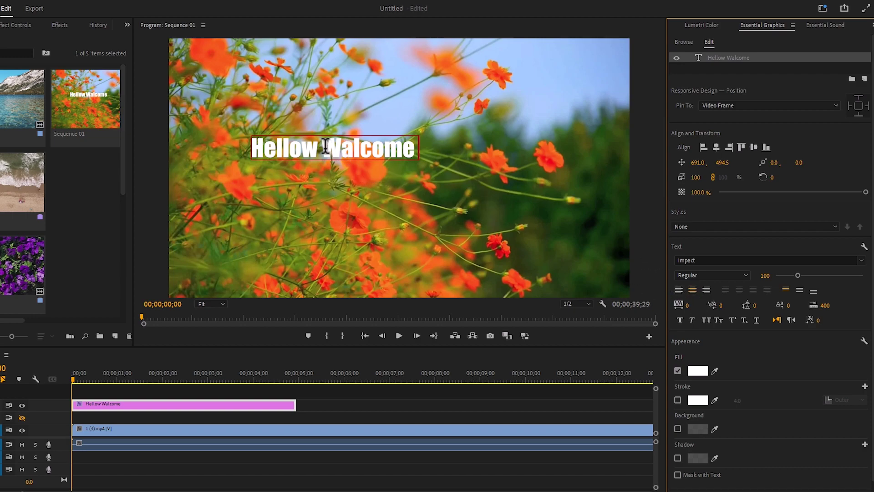
click(717, 145)
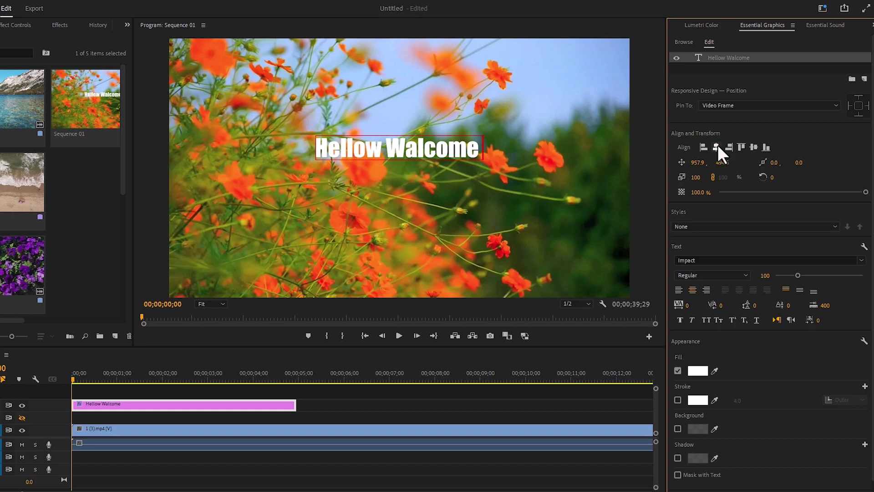
click(481, 152)
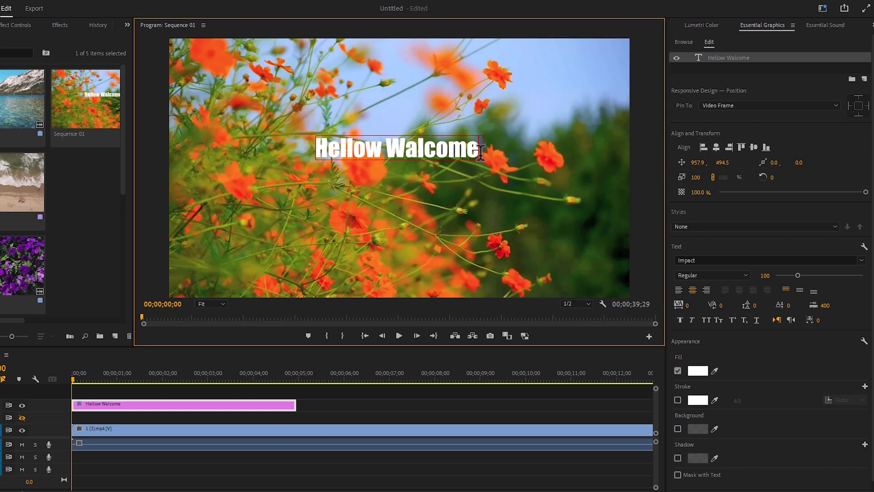
text(T)
text(o M)
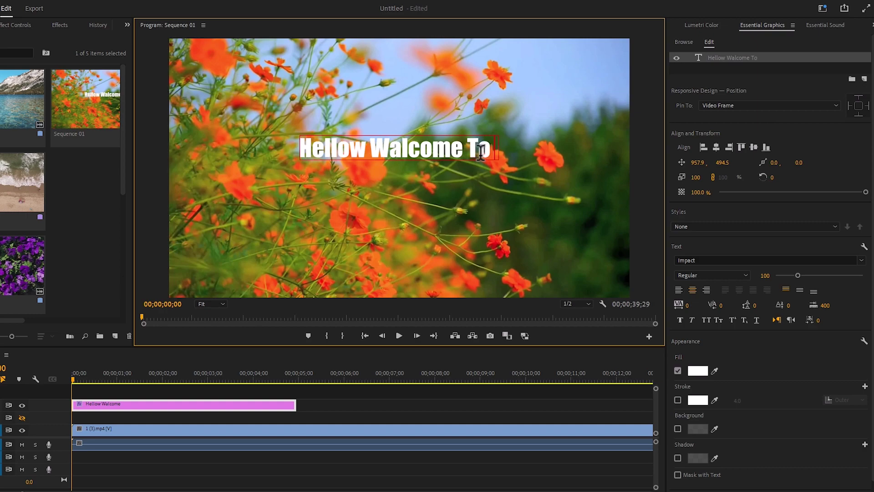
text(y)
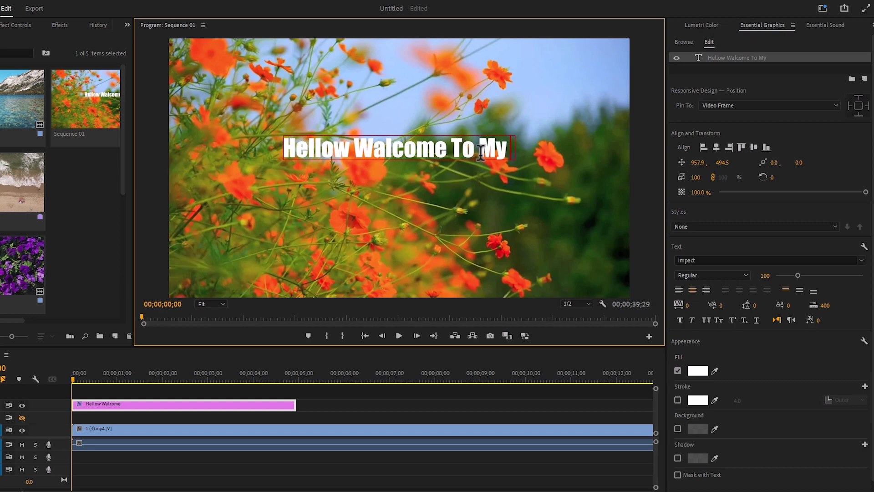
text( C)
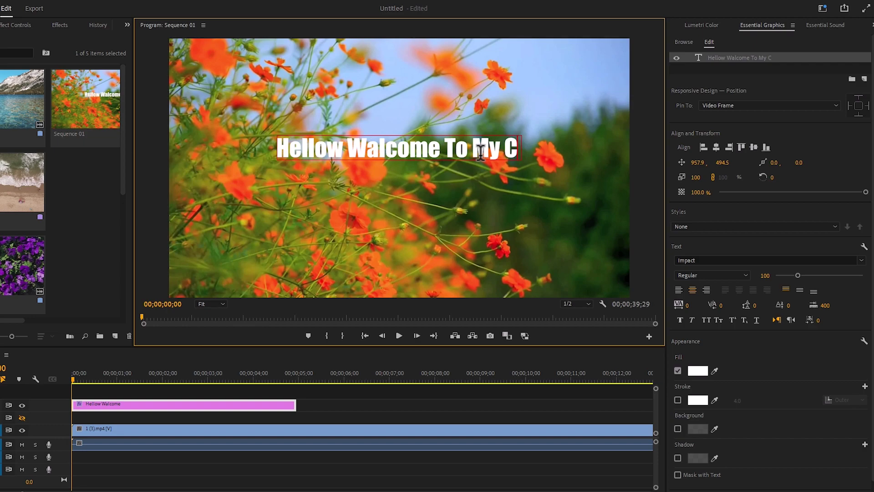
text(hanne)
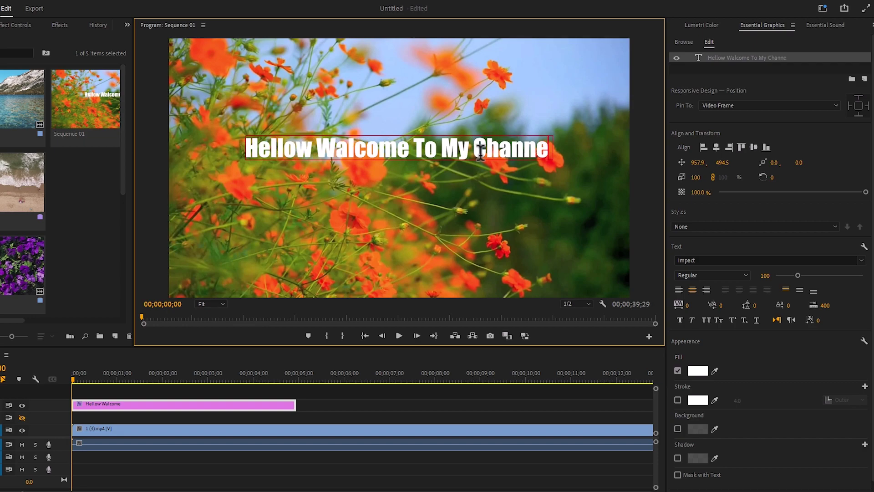
text(l)
- Widen the title's tracking and change its fill colour to green 00FF1E
triple_click(480, 151)
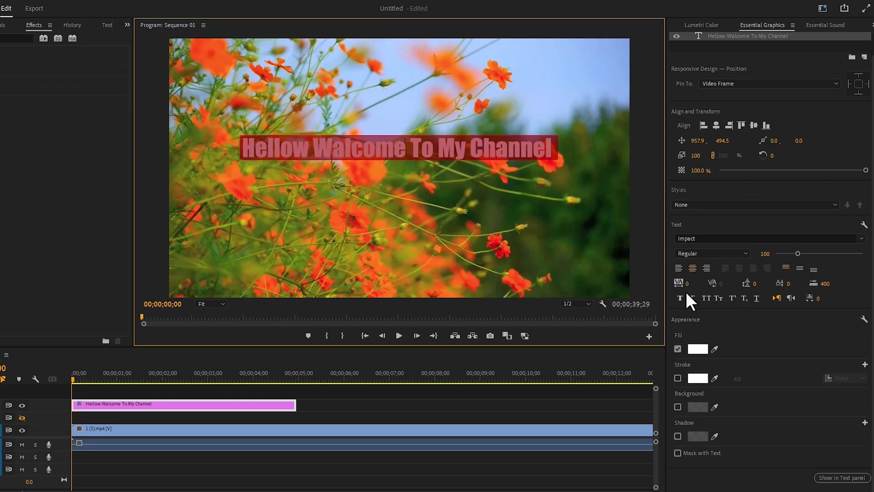
drag(687, 291, 718, 291)
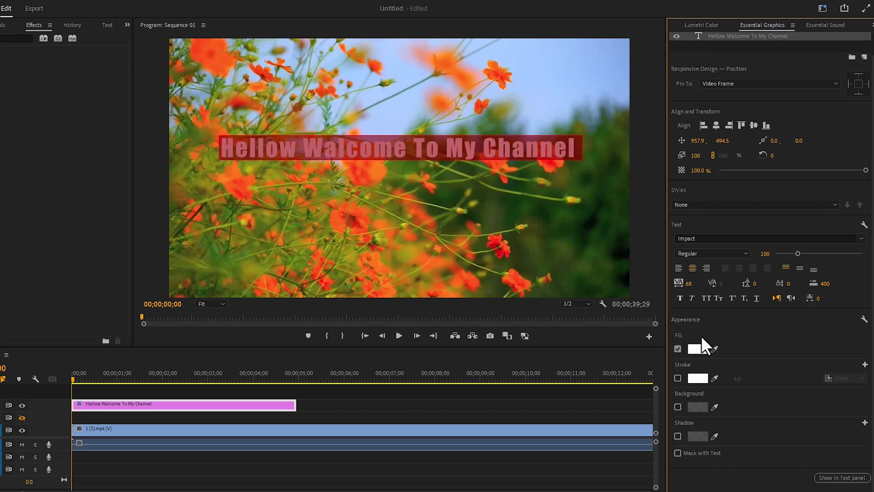
click(697, 348)
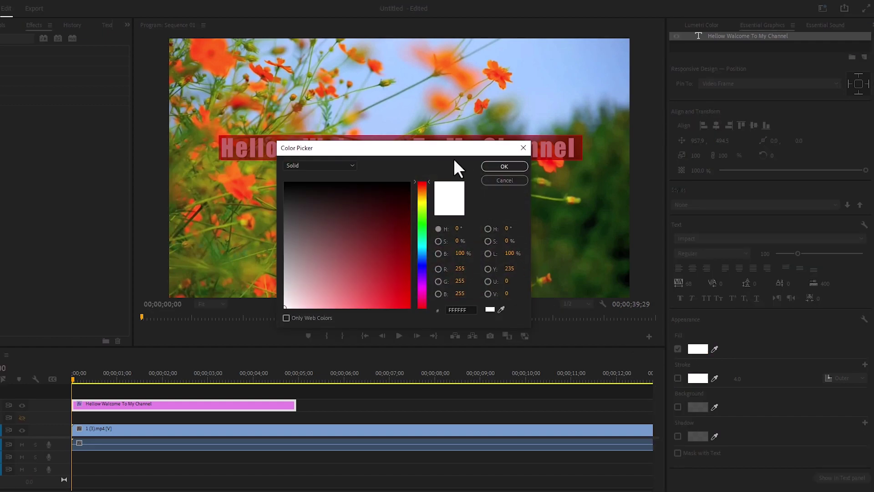
drag(453, 149, 518, 213)
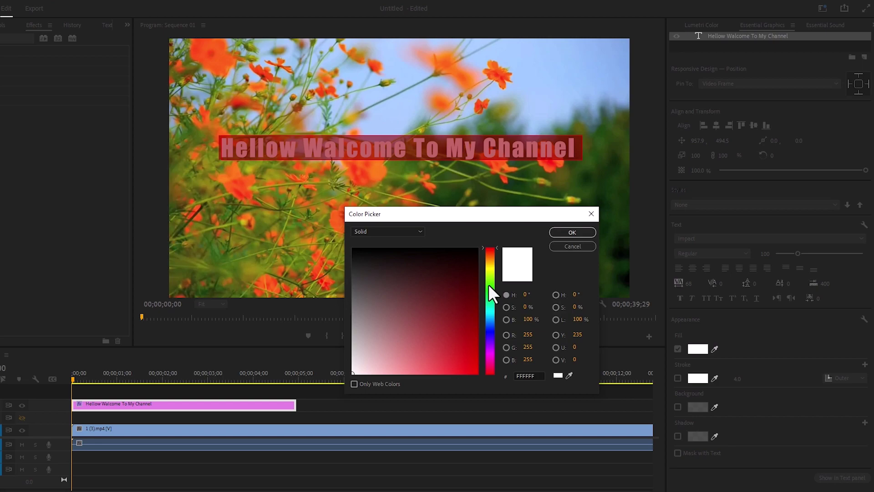
drag(477, 309, 494, 390)
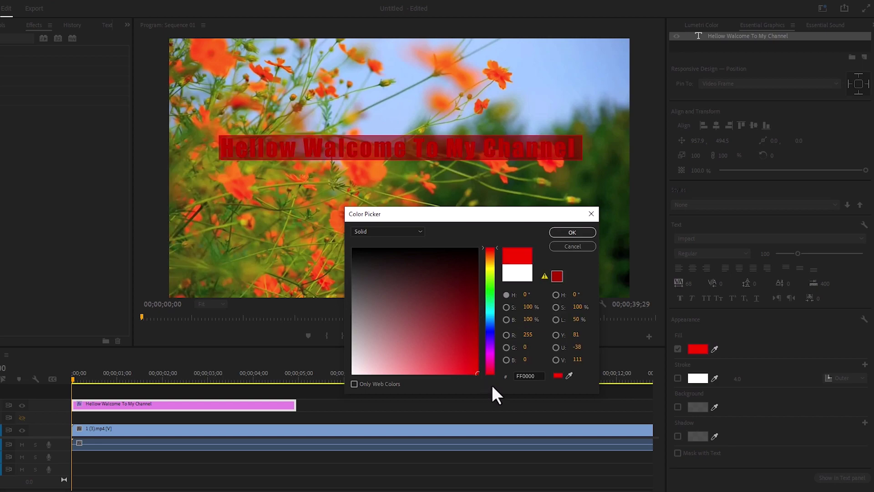
click(489, 294)
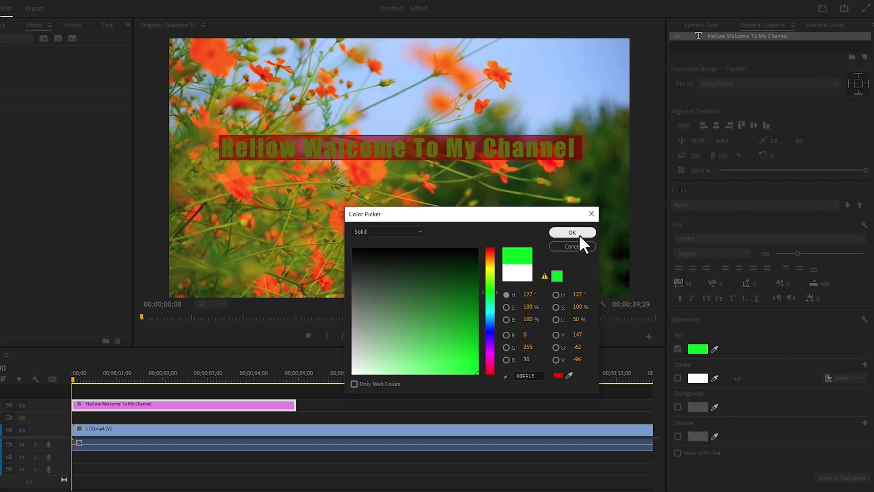
click(561, 234)
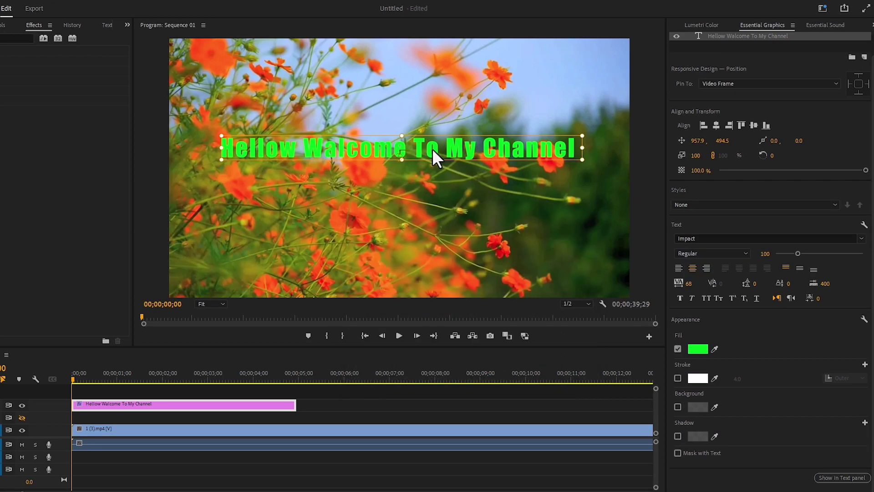
click(432, 148)
key(Escape)
- Make the title fill a linear gradient from green to yellow FFD200, midpoint at 44%
click(700, 351)
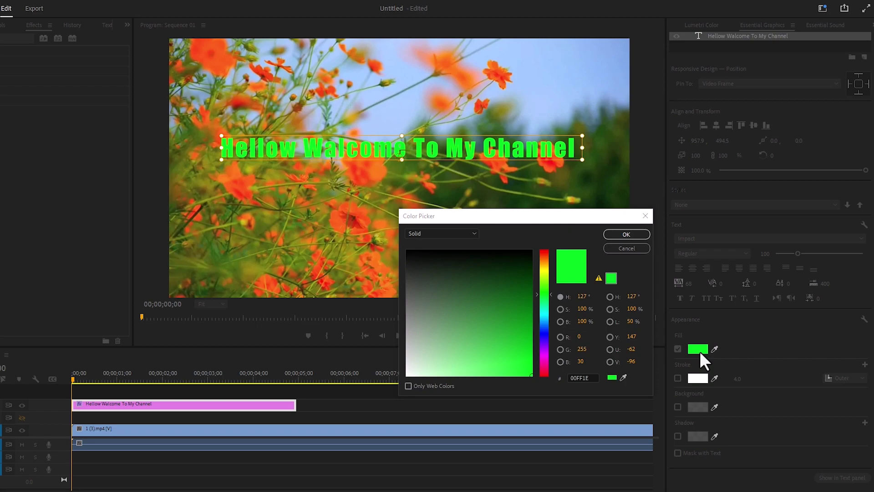
click(441, 233)
click(447, 256)
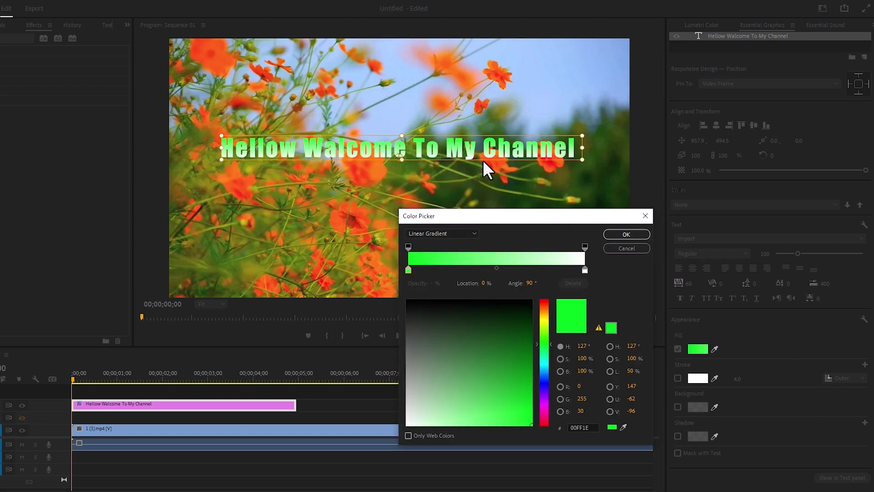
click(585, 269)
click(542, 320)
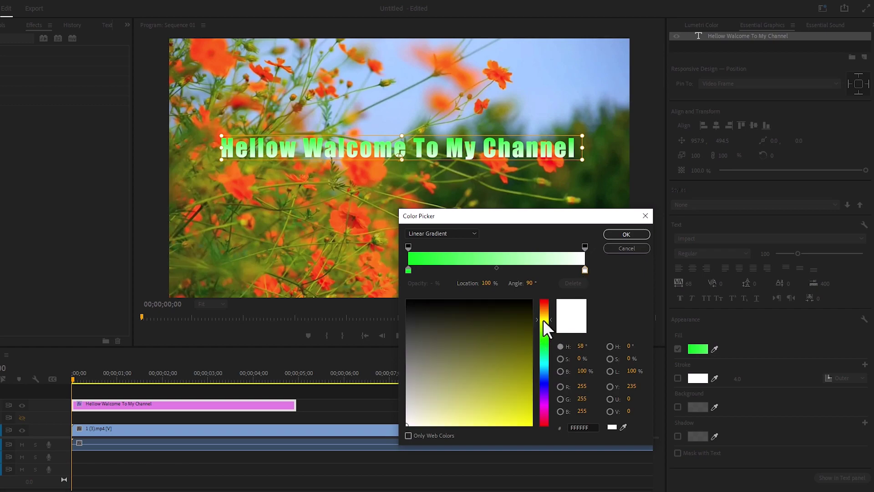
click(533, 426)
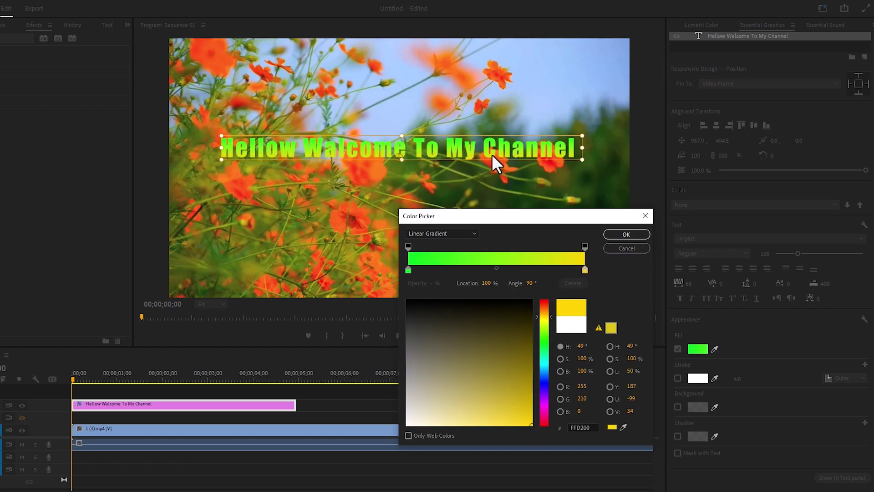
drag(496, 268, 486, 267)
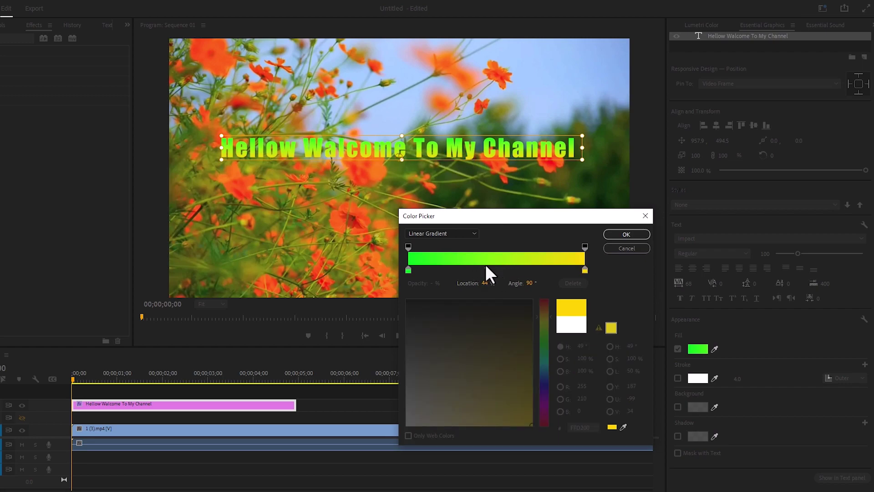
click(635, 235)
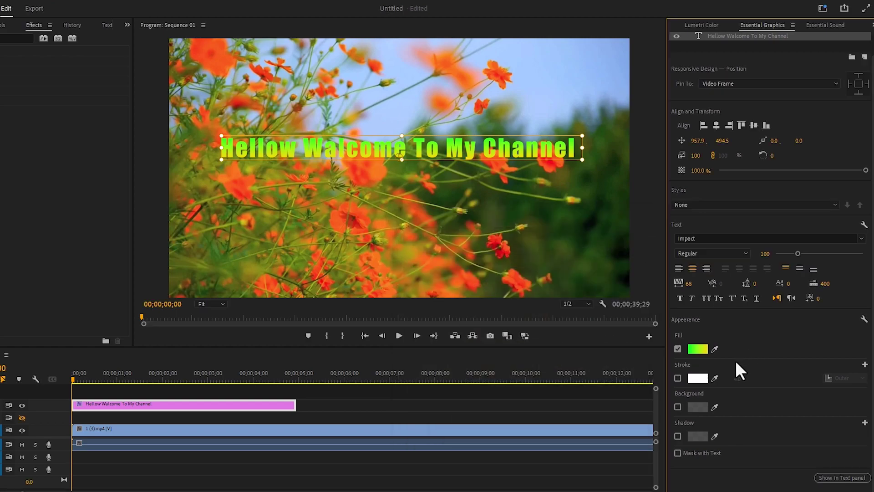
- Add a black outline stroke around the title text
click(677, 378)
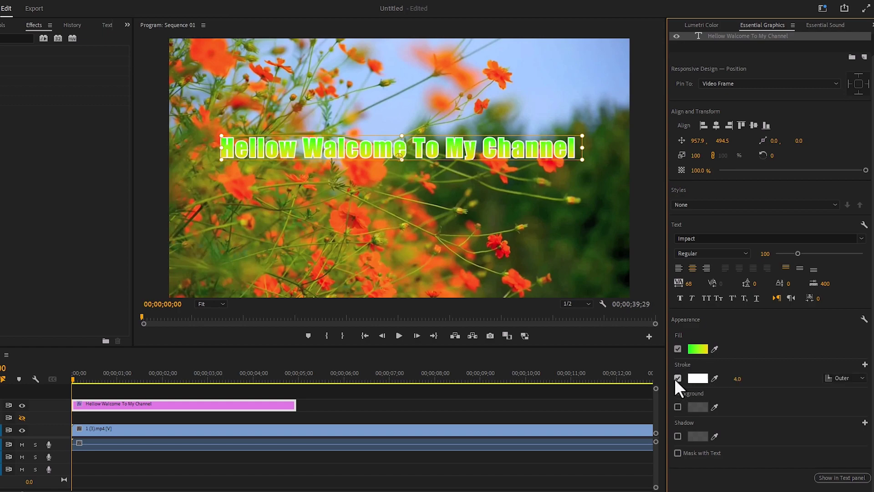
click(696, 379)
mouse_move(449, 269)
mouse_down()
mouse_move(374, 242)
mouse_move(417, 294)
mouse_move(408, 370)
mouse_move(398, 320)
mouse_move(427, 324)
mouse_move(407, 253)
mouse_up()
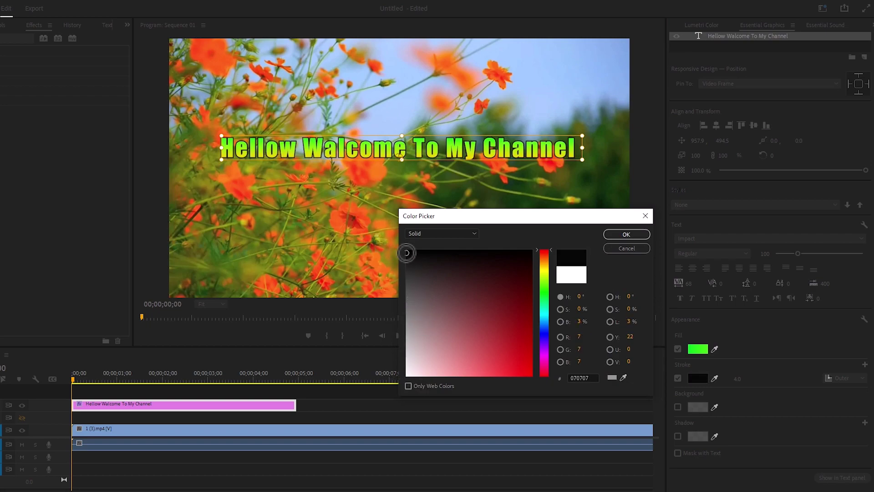
click(628, 234)
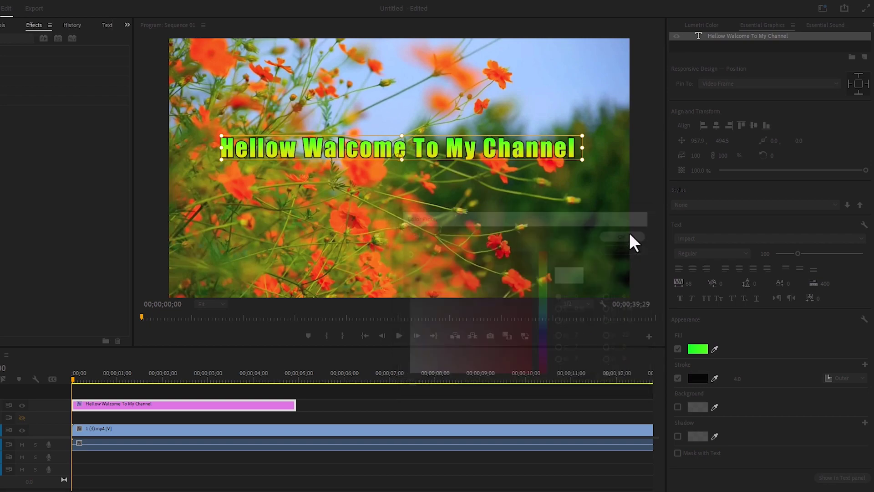
- Set the outline stroke width to 8.0, passing through 7 first
click(748, 379)
text(7)
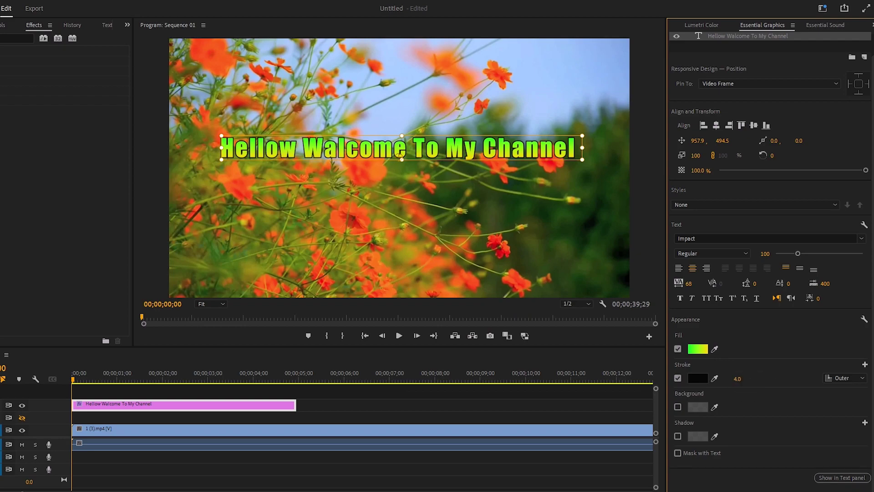
key(Return)
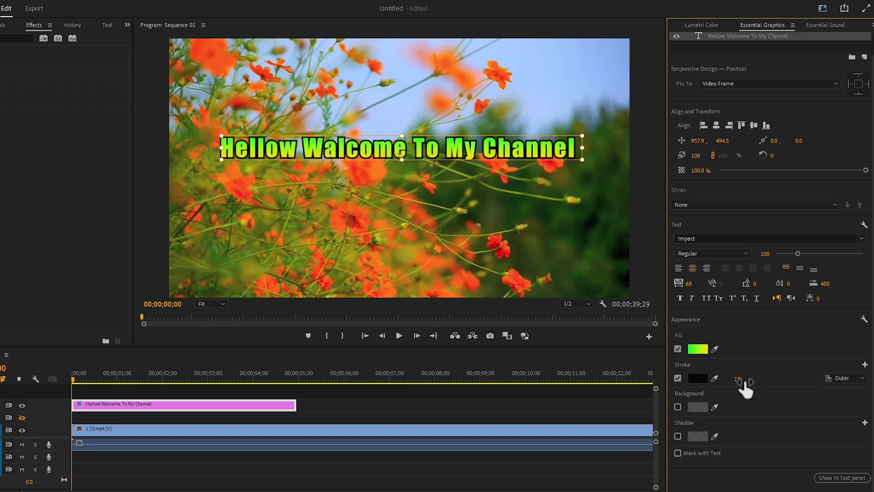
click(737, 378)
text(8)
key(Return)
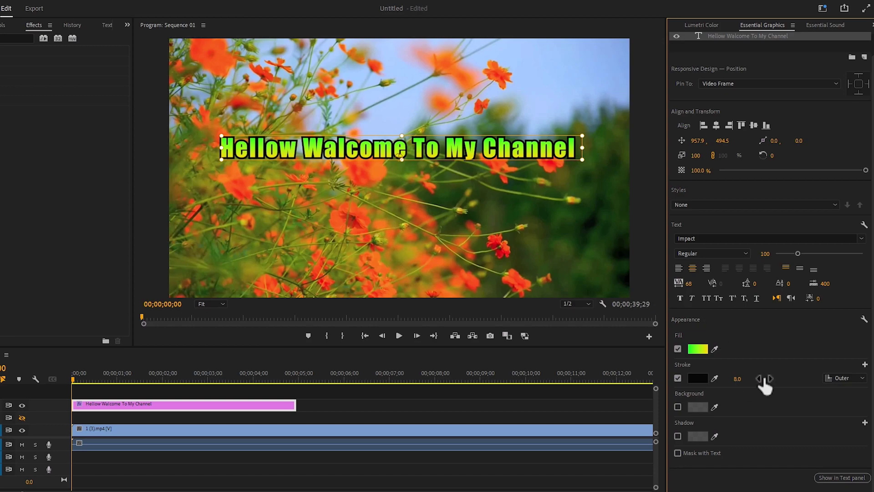
- Add a red background box at 97% opacity with corner radius 23 behind the title
click(677, 406)
click(698, 405)
click(498, 191)
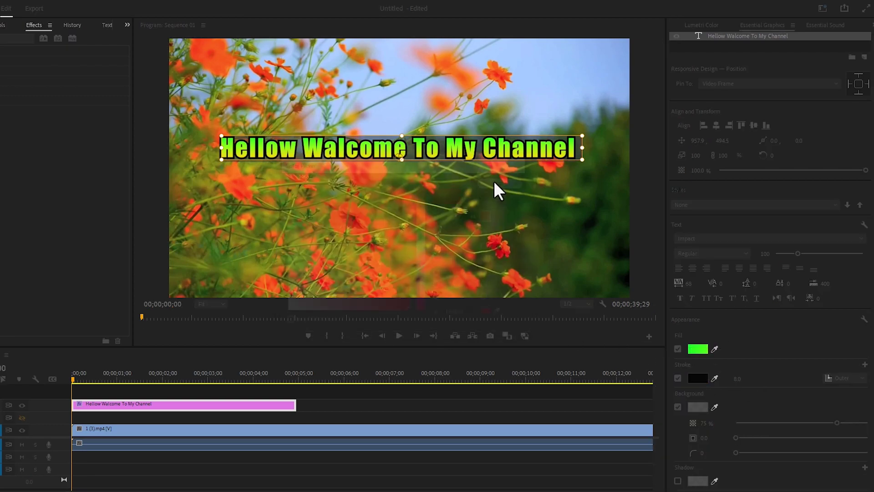
scroll(841, 424, down, 2)
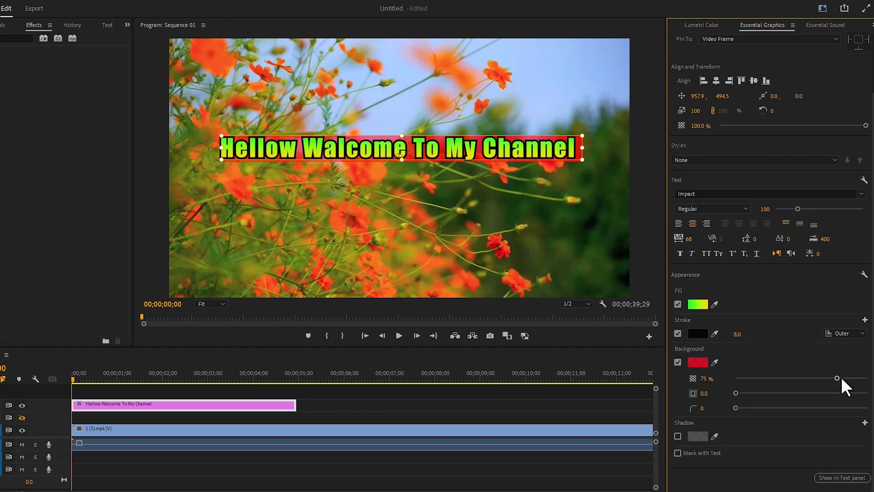
drag(840, 377, 863, 377)
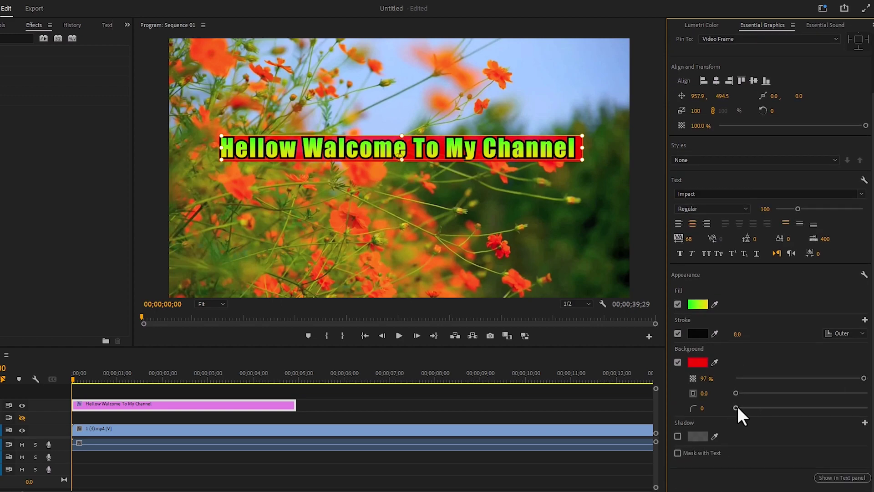
drag(754, 407, 777, 408)
click(364, 400)
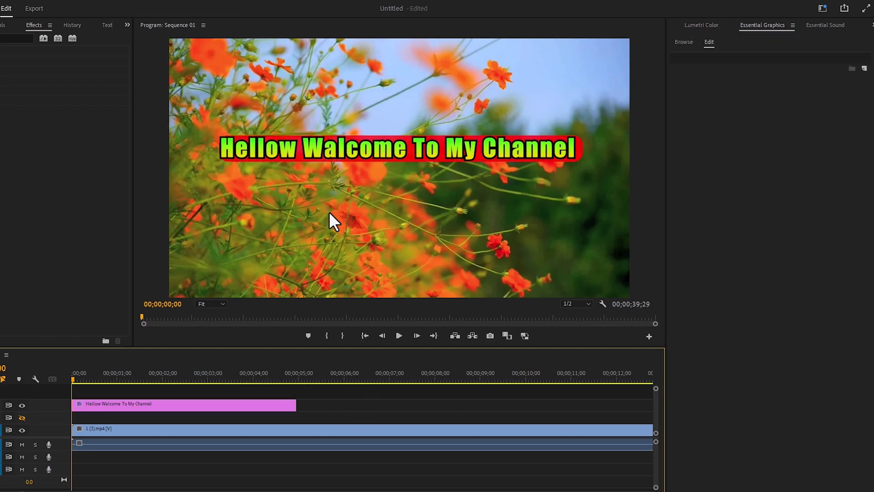
click(501, 146)
scroll(674, 340, down, 2)
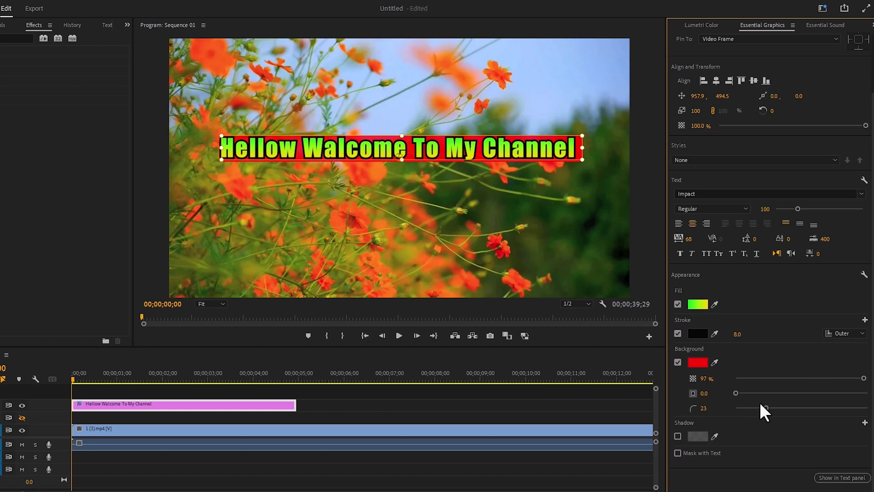
- Turn off the background and add a black 100% shadow with distance 23.2, size 18.4, blur 40
click(678, 362)
click(678, 435)
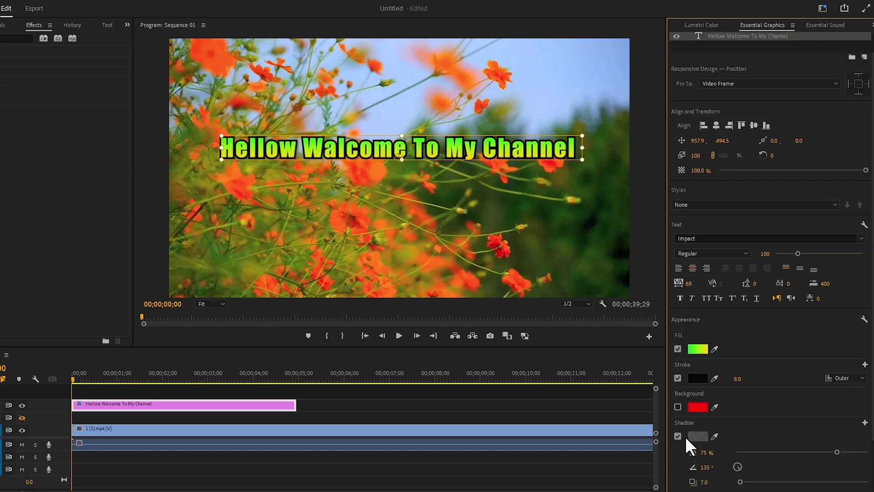
scroll(710, 419, down, 2)
click(866, 378)
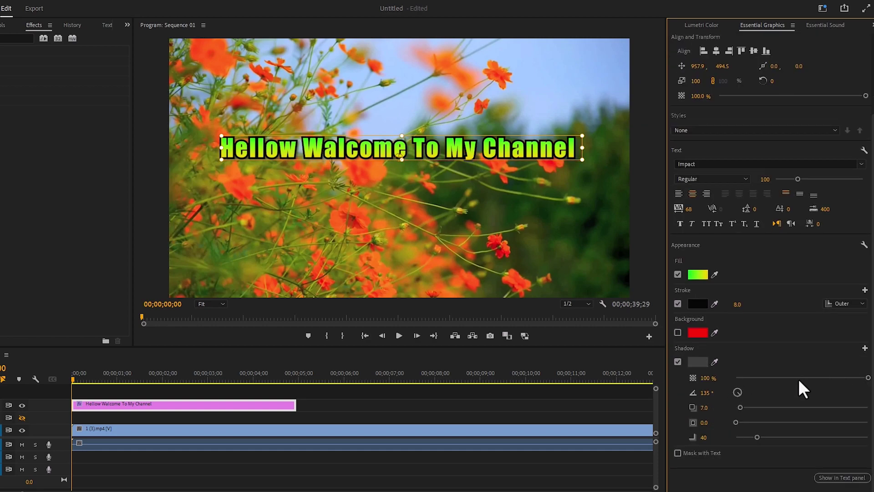
click(695, 362)
click(622, 238)
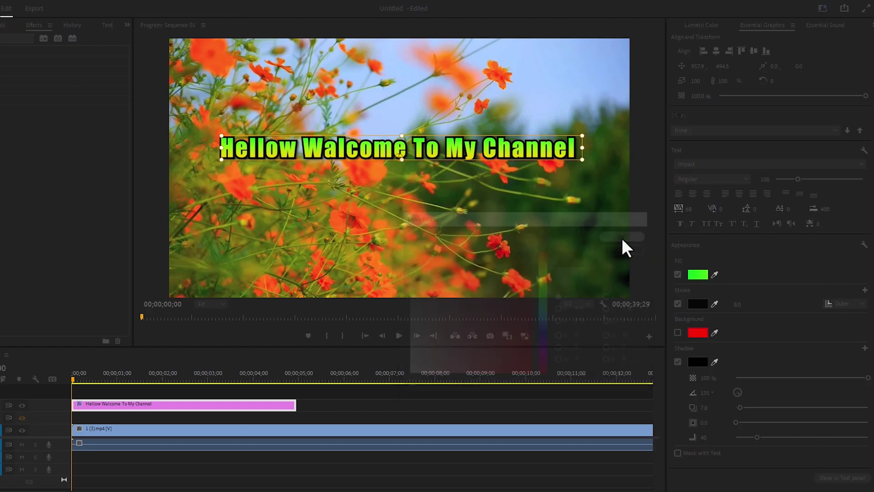
mouse_move(758, 421)
mouse_down()
mouse_move(769, 421)
mouse_move(750, 410)
mouse_up()
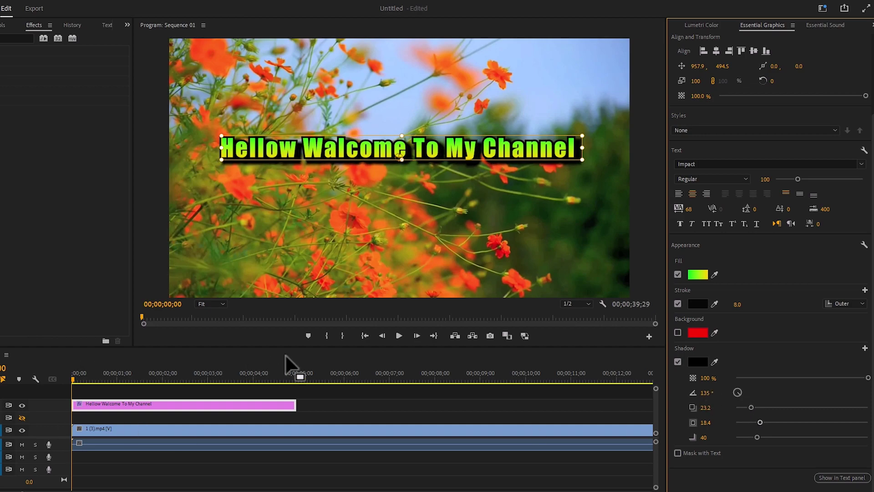
- Paste the caption 'Video editing is the art of weaving together…' as a new text layer
click(291, 364)
click(307, 231)
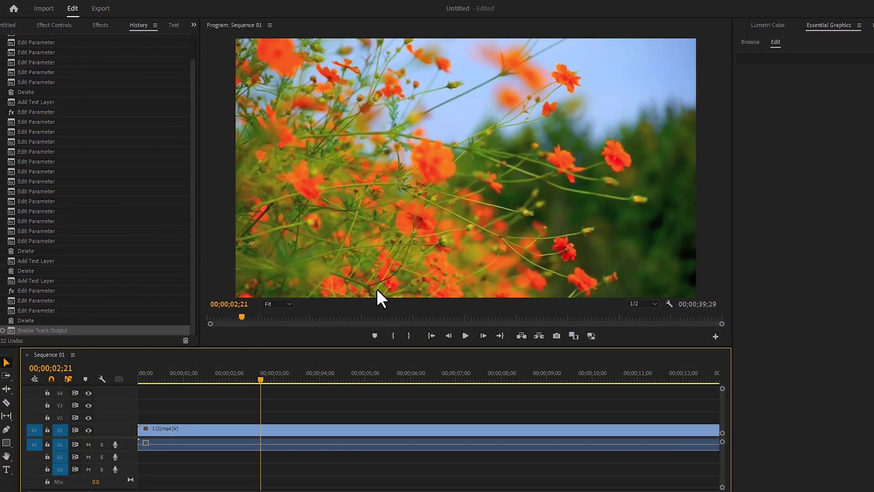
click(7, 469)
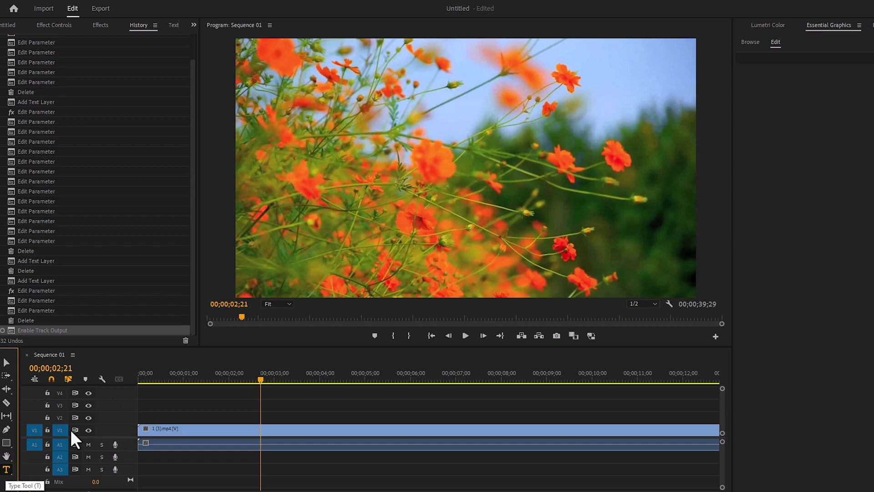
click(327, 245)
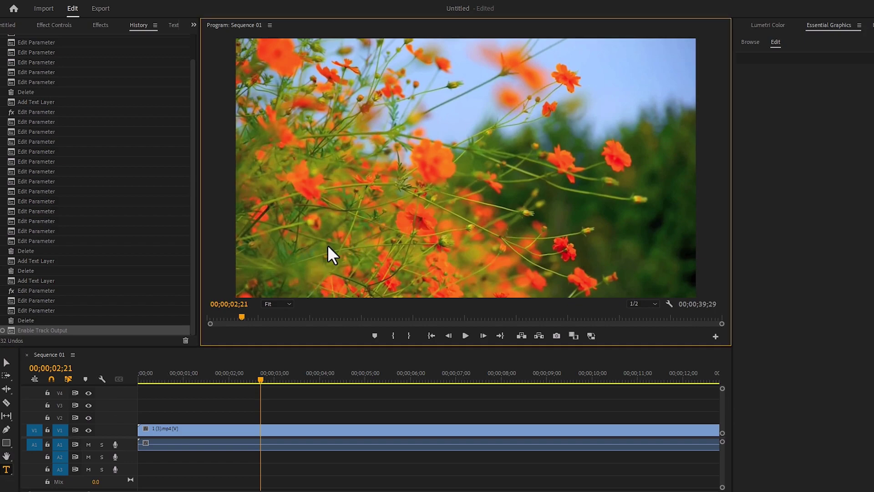
click(327, 244)
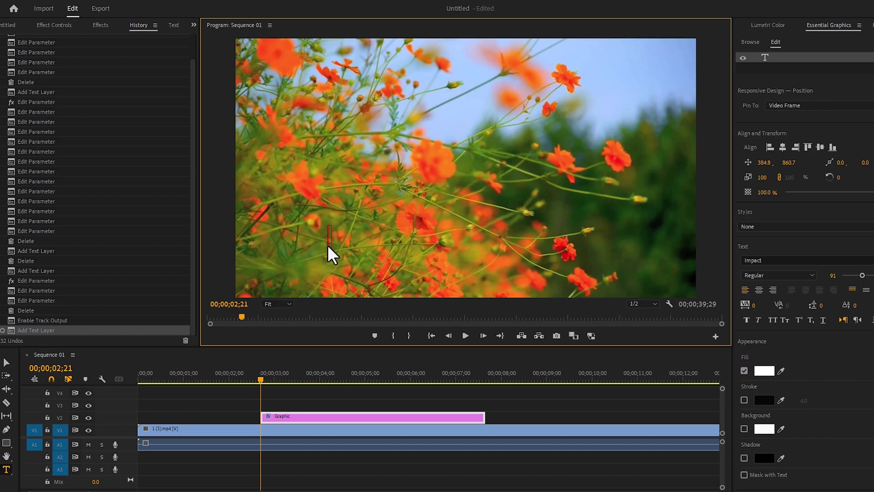
key(ctrl+v)
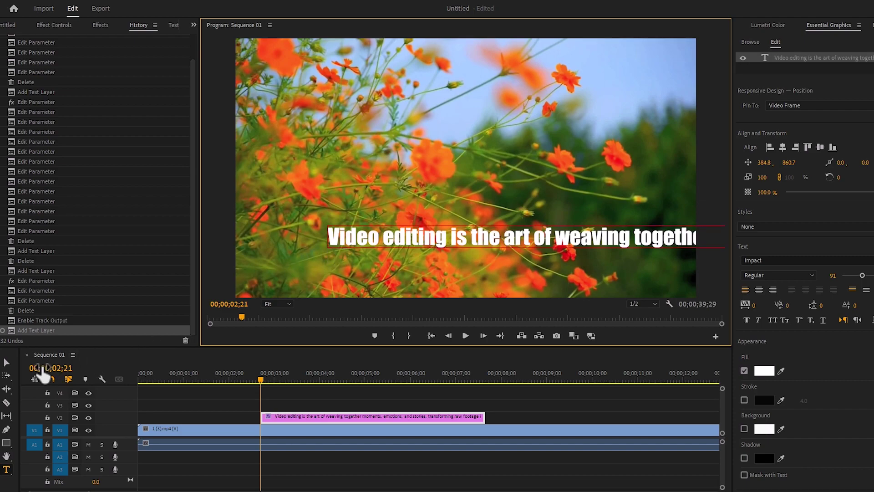
click(10, 361)
click(452, 253)
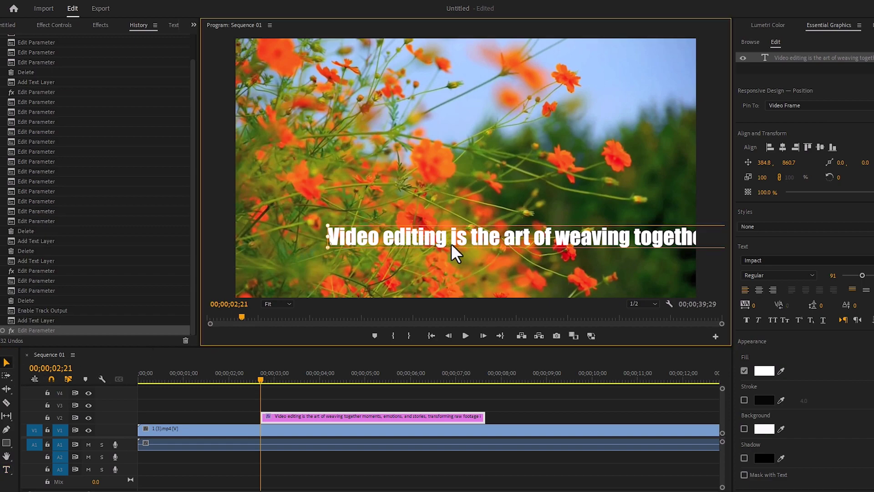
- Move the caption to the bottom-left of the video and set its font size to 80
drag(452, 246, 390, 271)
double_click(390, 264)
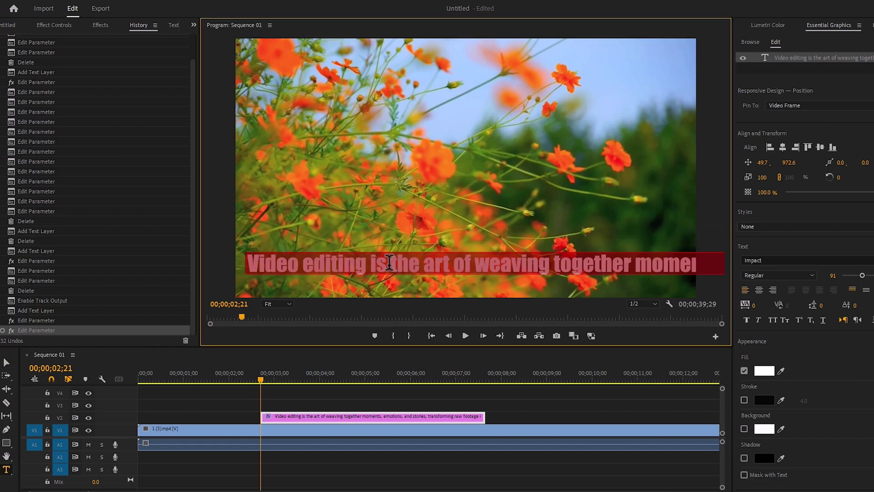
drag(862, 275, 859, 277)
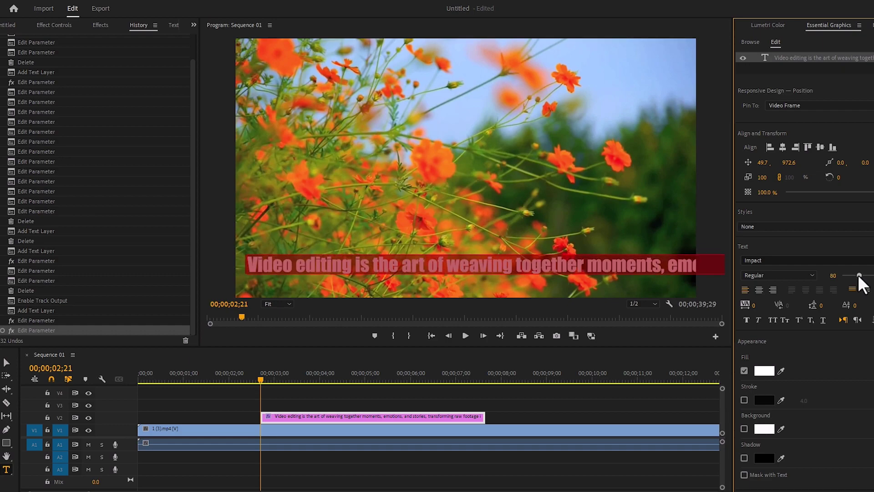
key(Escape)
mouse_move(383, 273)
mouse_down()
mouse_move(353, 275)
mouse_move(371, 274)
mouse_up()
click(321, 394)
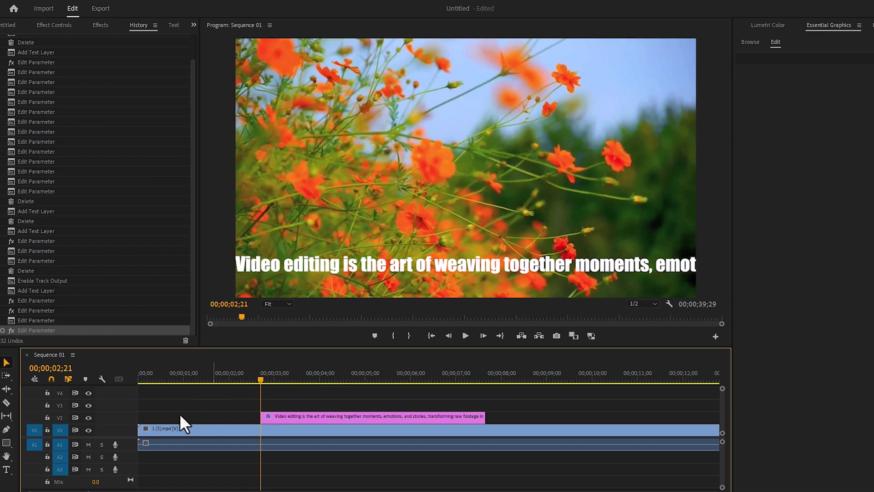
- At 00;00;08;01, draw a 1924×110 rectangle across the frame's bottom and fill it red FF0000
click(7, 441)
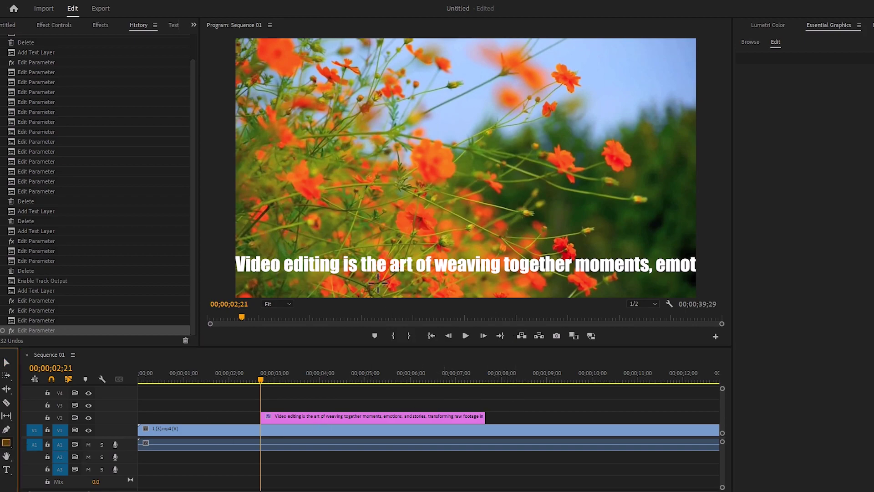
click(502, 370)
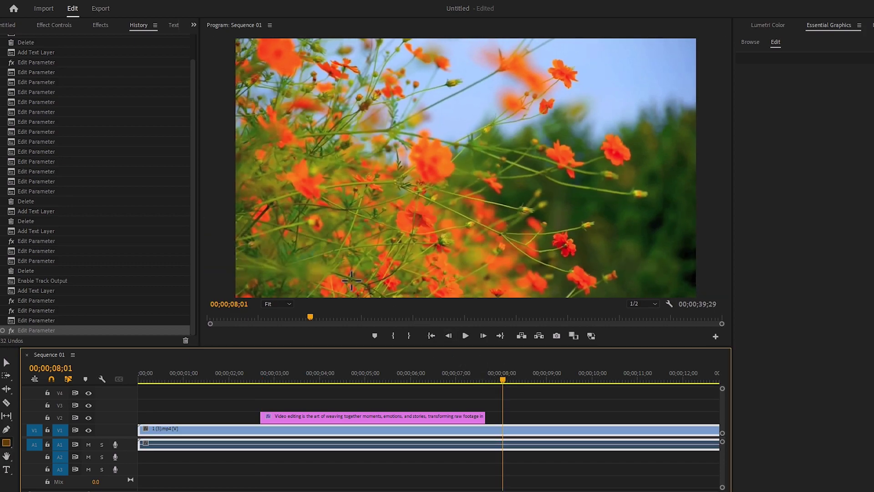
mouse_move(236, 258)
mouse_down()
mouse_move(523, 288)
mouse_move(699, 287)
mouse_up()
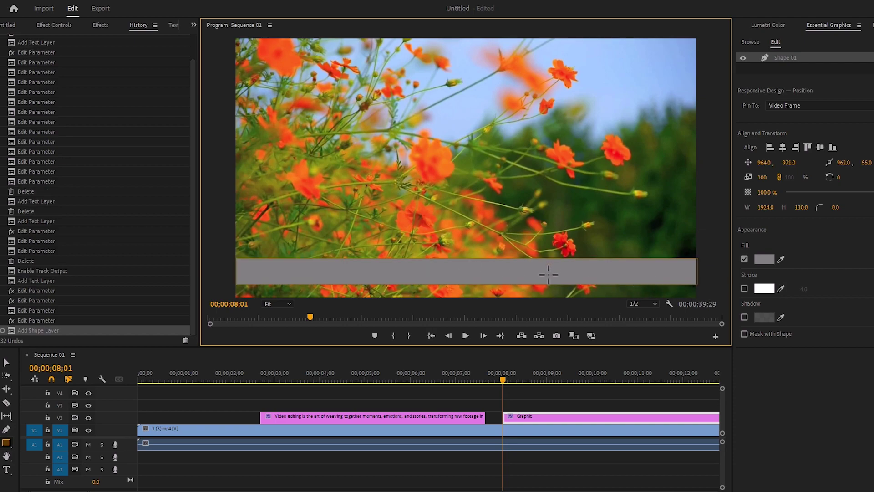
click(764, 259)
drag(502, 339, 610, 386)
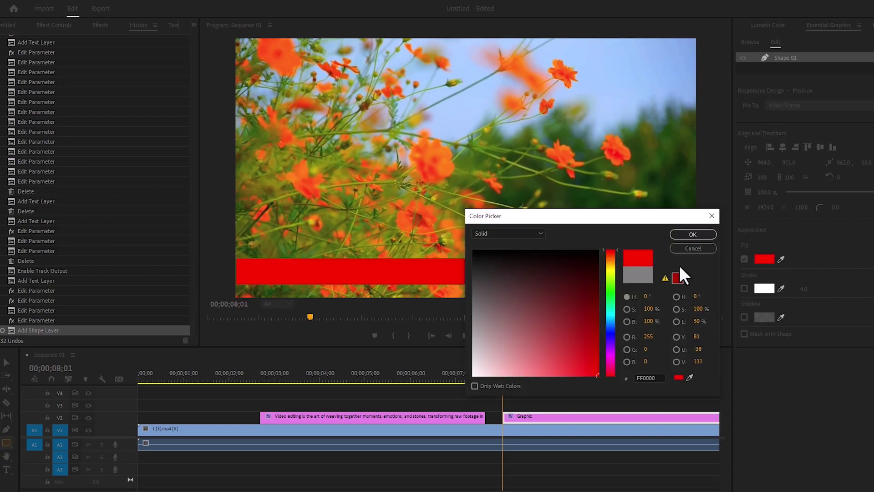
click(692, 234)
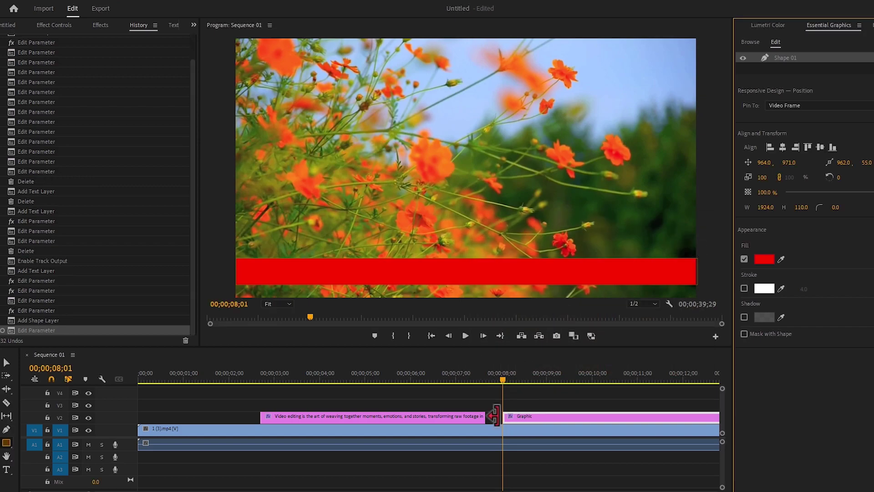
- Move the caption to V3, start the red bar clip at 0, and extend it to about 31 s
click(370, 379)
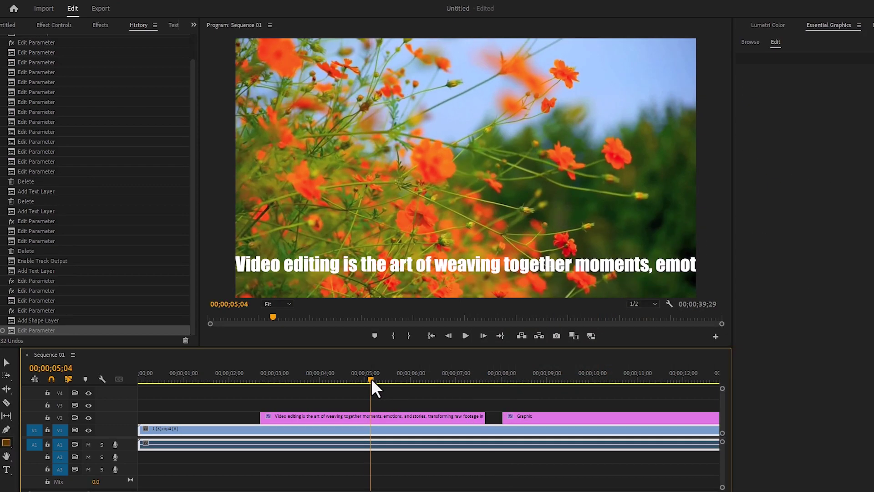
drag(371, 417, 371, 403)
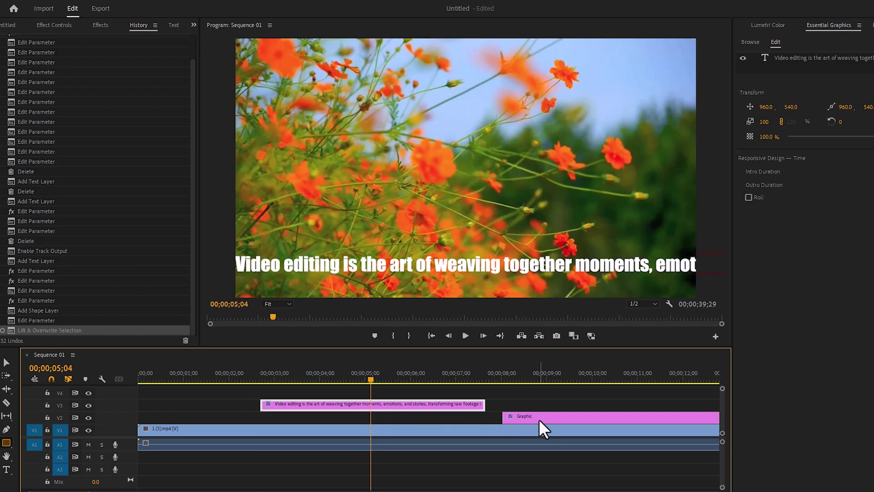
drag(541, 419, 156, 422)
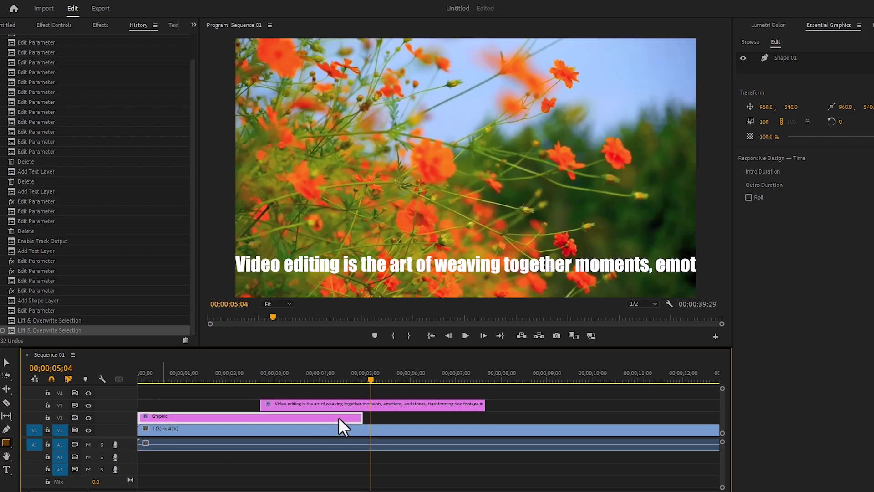
key(minus)
key(minus)
key(minus)
key(minus)
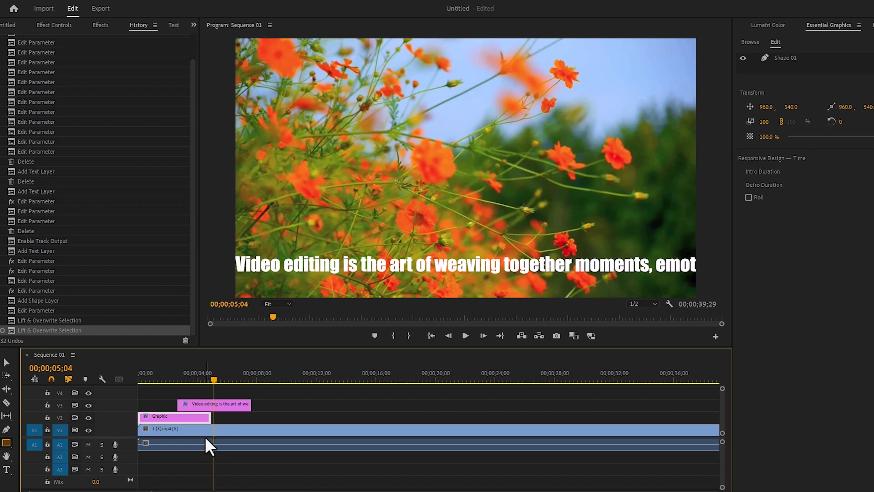
drag(212, 417, 597, 416)
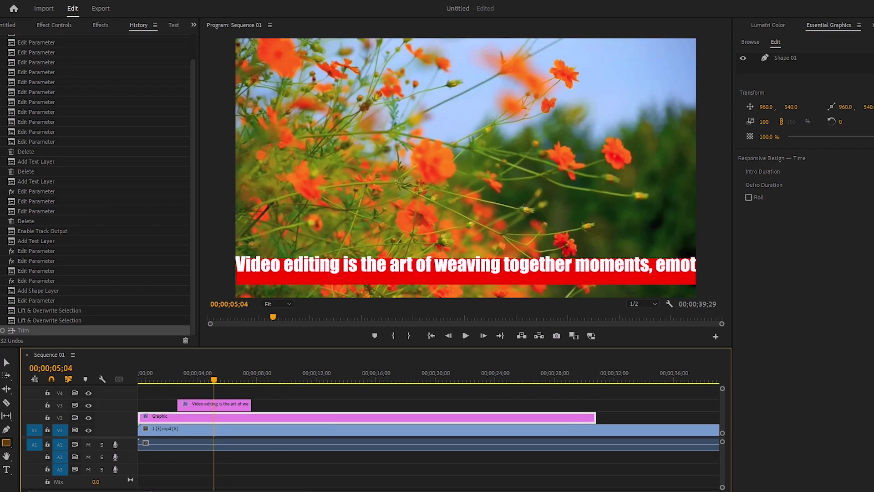
key(equal)
key(equal)
key(equal)
key(equal)
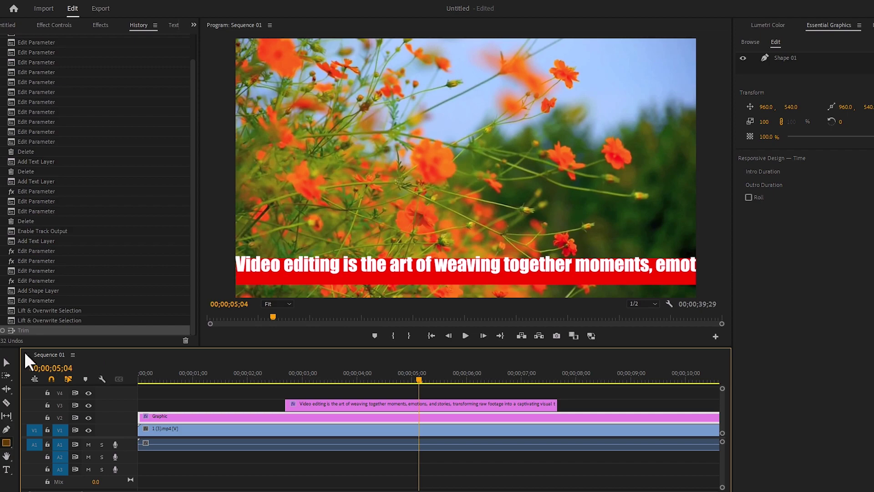
- Raise the red bar slightly and resize it to 1946×108 so it fits snugly around the caption
click(7, 362)
click(312, 280)
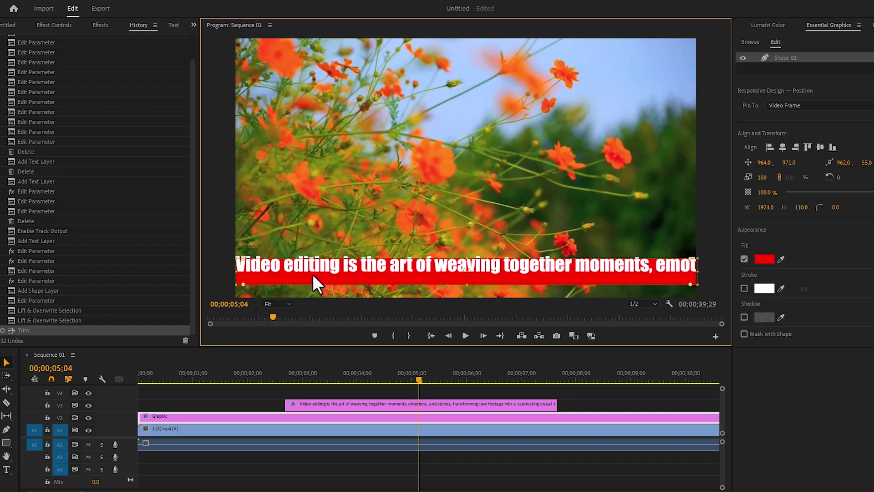
drag(315, 275, 312, 271)
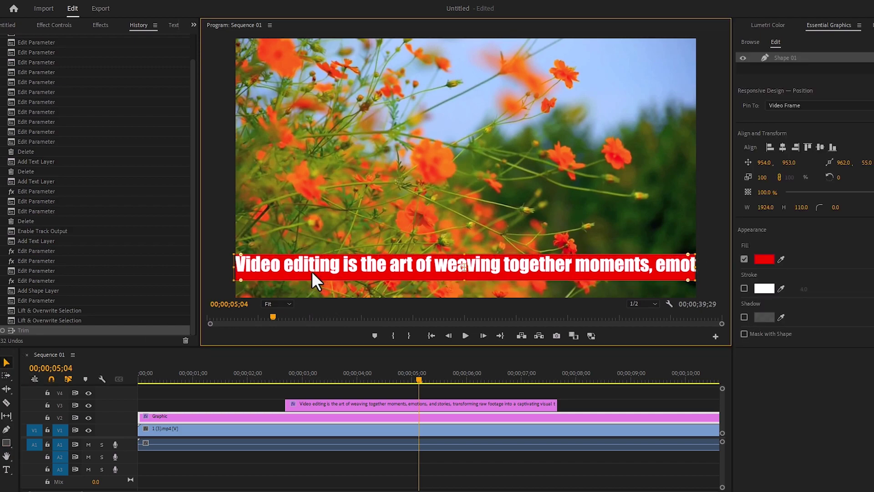
drag(695, 267, 699, 267)
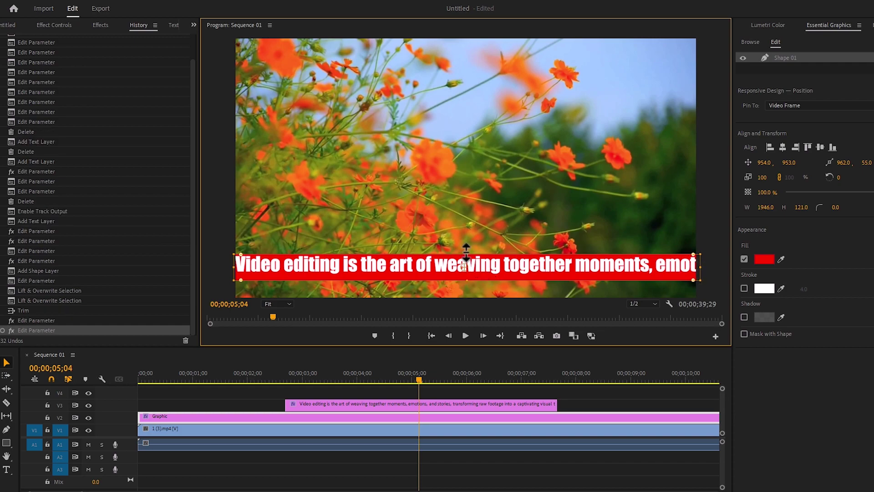
mouse_move(466, 252)
mouse_down()
mouse_move(470, 277)
mouse_move(471, 252)
mouse_up()
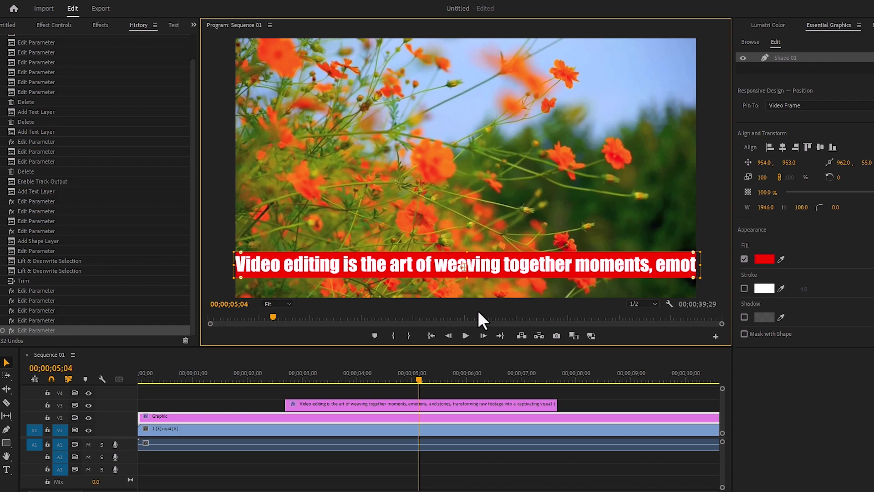
click(587, 398)
- Search the Effects panel for 'trans' and apply Distort > Transform to the V3 caption clip
click(287, 378)
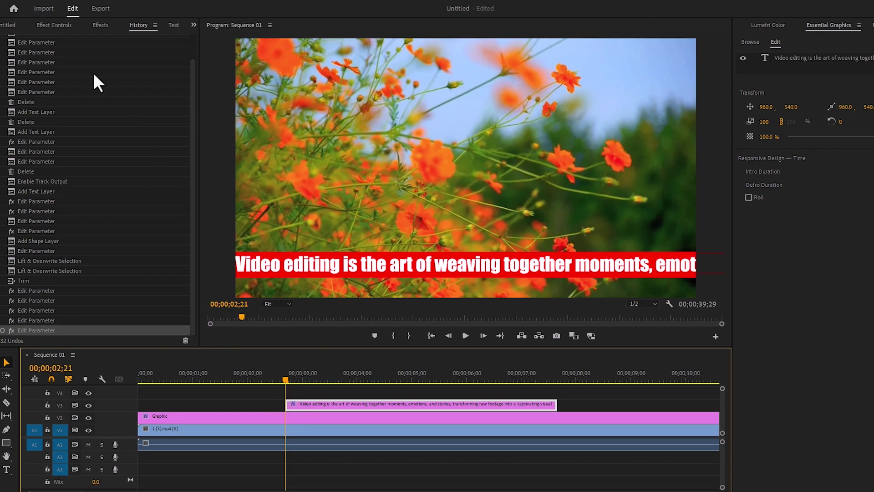
click(101, 26)
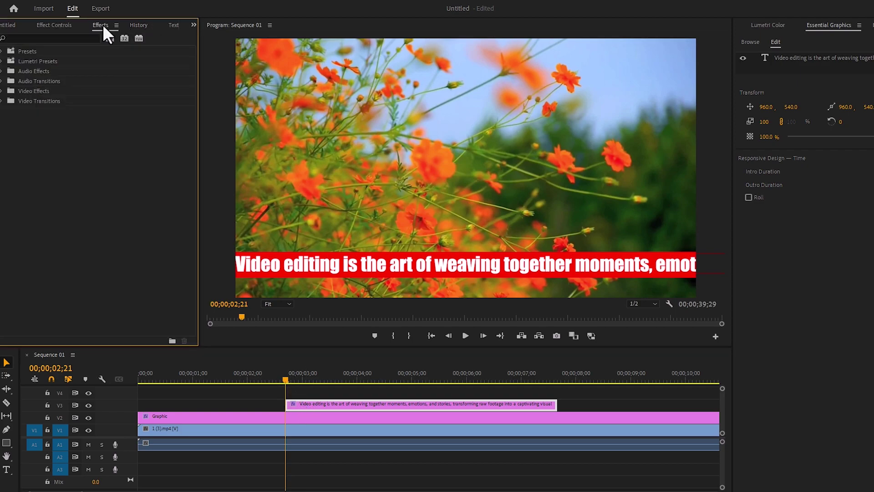
click(71, 38)
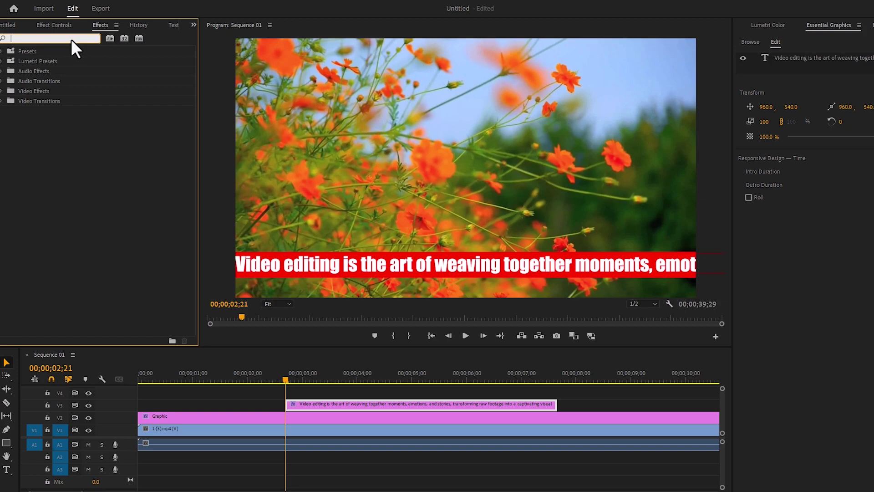
text(trans)
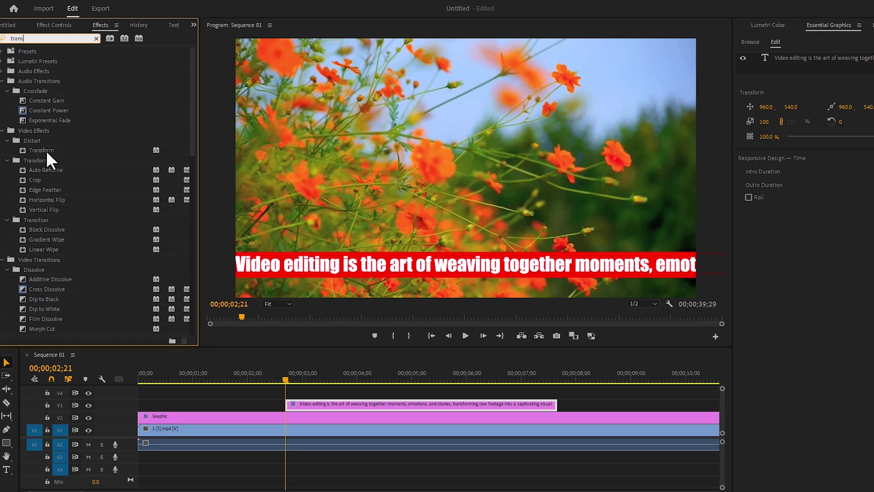
drag(45, 150, 351, 406)
- Keyframe the caption's Transform Anchor Point X at -962 at the clip start
click(56, 27)
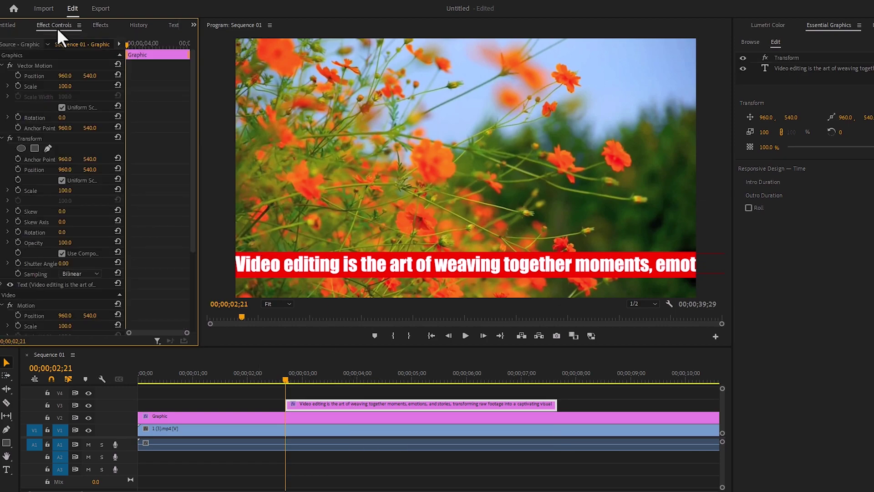
key(Right)
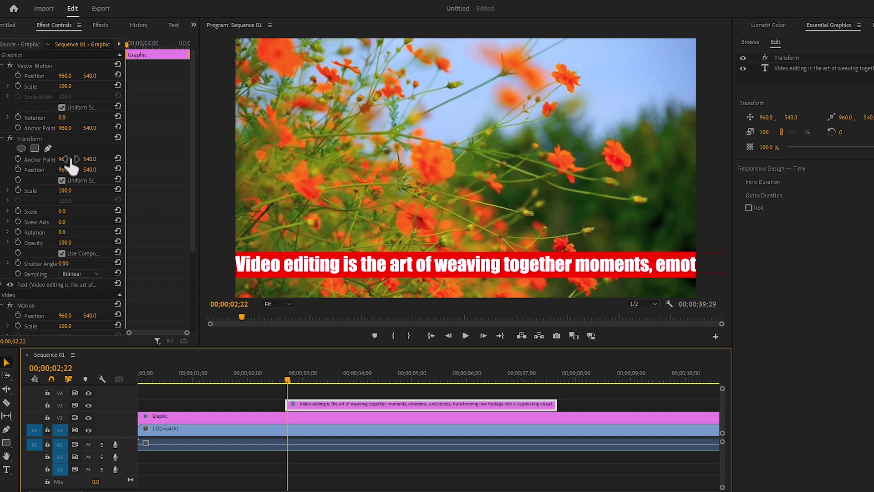
drag(69, 160, 39, 163)
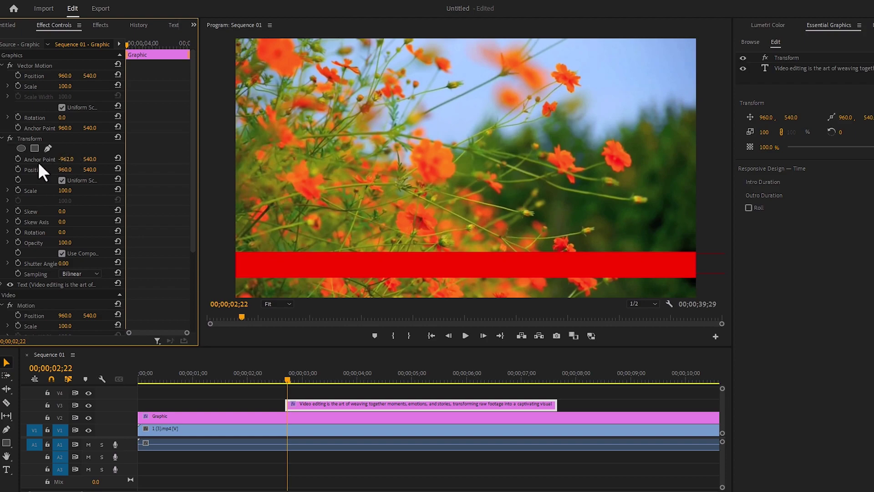
click(18, 158)
drag(198, 280, 209, 279)
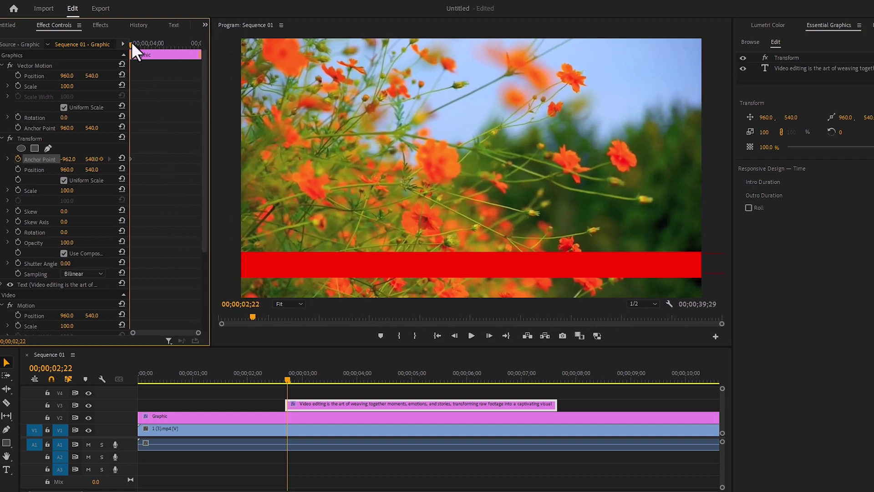
- Add the ending Anchor Point keyframe with X at 2872 near the clip's end
drag(132, 44, 204, 44)
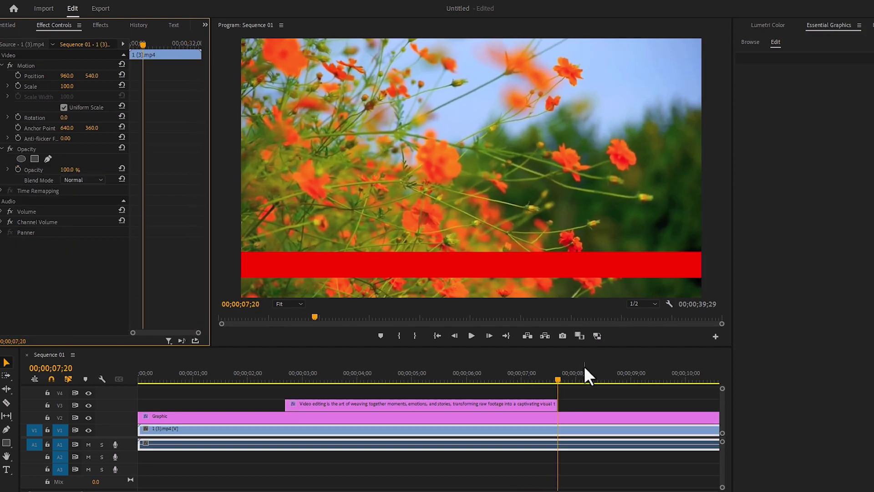
click(556, 378)
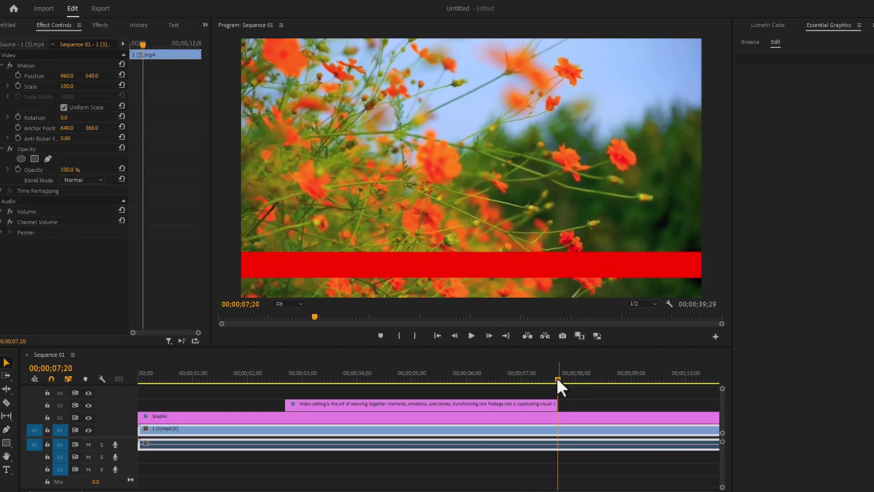
click(544, 403)
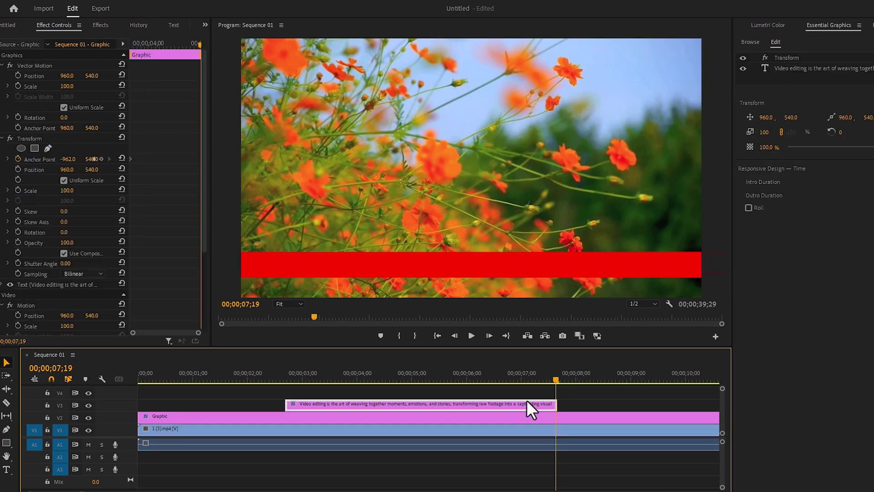
mouse_move(70, 159)
mouse_down()
mouse_move(151, 158)
mouse_move(73, 160)
mouse_up()
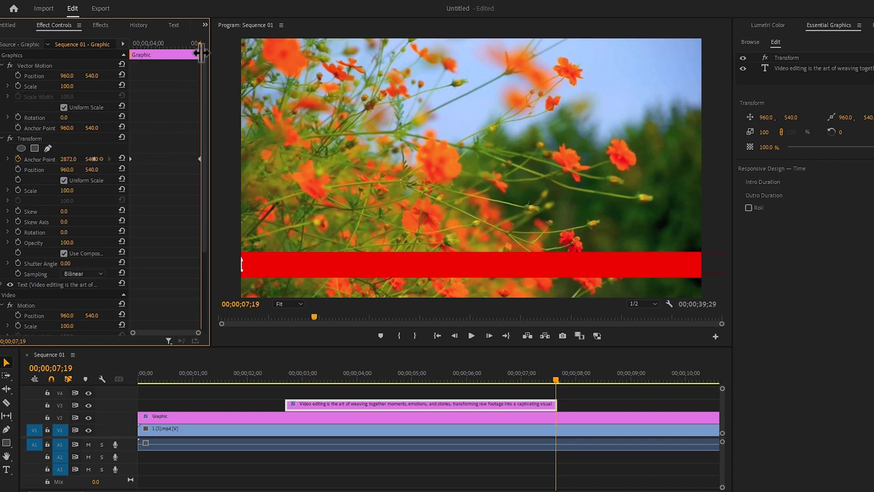
drag(200, 44, 124, 53)
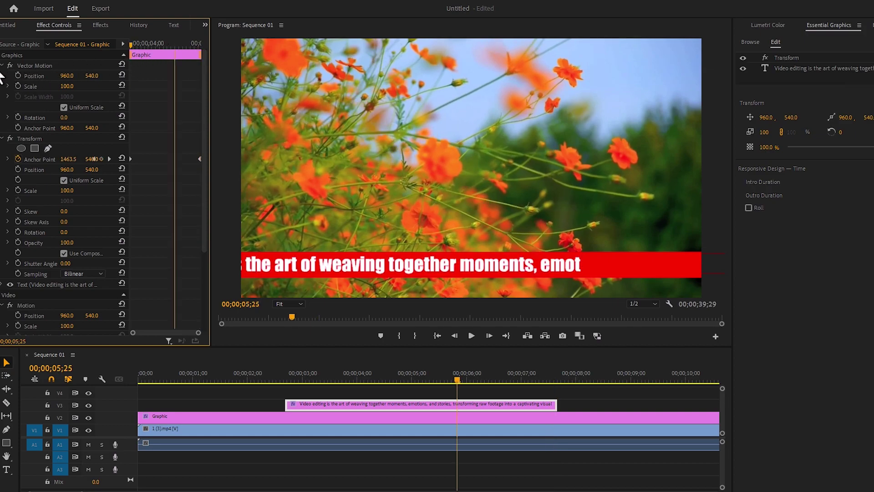
- Play back the sequence to preview the scrolling caption, then stop it
click(471, 336)
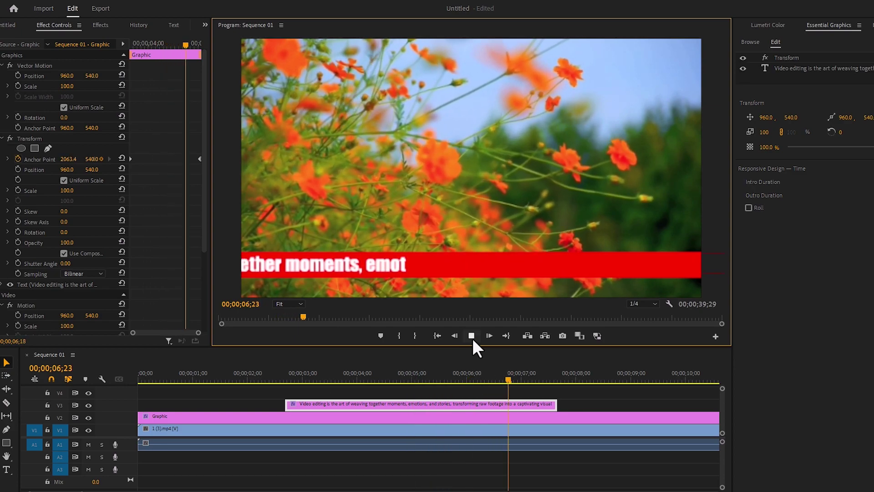
click(471, 336)
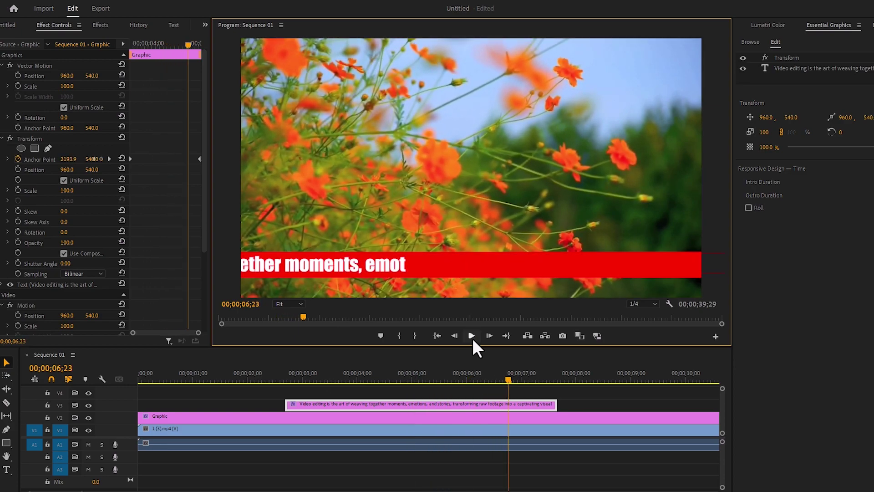
click(359, 269)
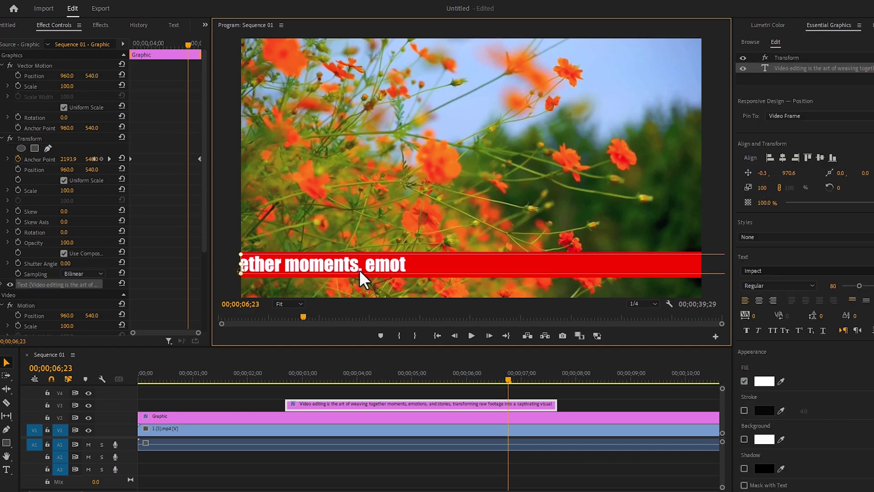
- Edit the caption text and delete the end of its sentence
double_click(395, 265)
click(407, 265)
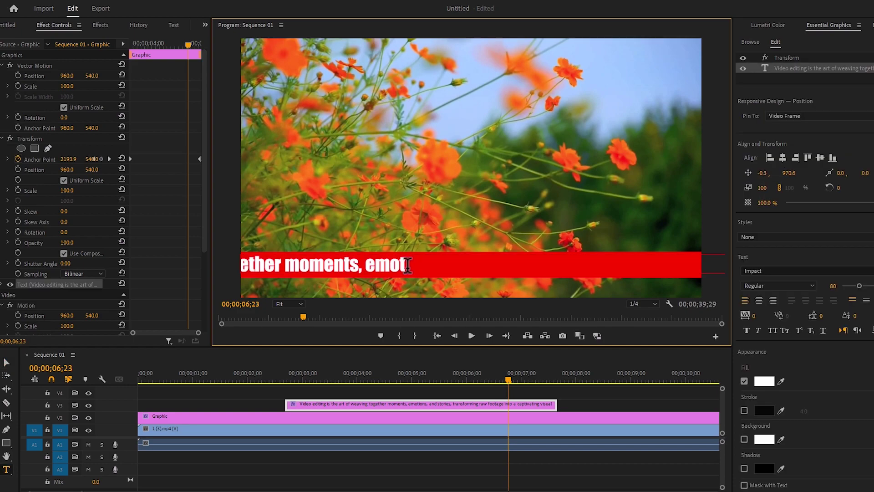
key(BackSpace)
key(BackSpace)
key(BackSpace)
key(BackSpace)
key(BackSpace)
key(BackSpace)
key(BackSpace)
key(BackSpace)
key(BackSpace)
key(BackSpace)
key(BackSpace)
key(BackSpace)
key(BackSpace)
key(BackSpace)
key(BackSpace)
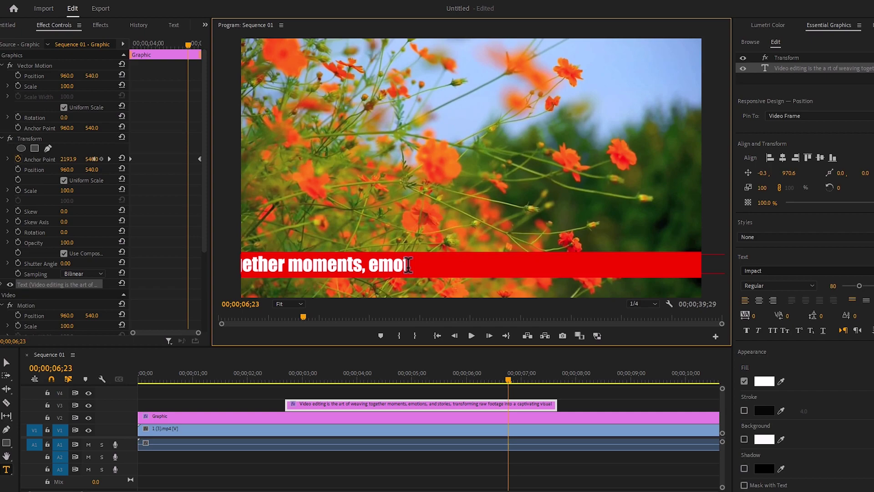
key(BackSpace)
key(BackSpace)
key(BackSpace)
key(BackSpace)
key(BackSpace)
key(BackSpace)
key(BackSpace)
key(BackSpace)
key(BackSpace)
key(BackSpace)
key(BackSpace)
key(BackSpace)
key(BackSpace)
key(BackSpace)
key(BackSpace)
key(BackSpace)
key(BackSpace)
key(BackSpace)
key(BackSpace)
key(BackSpace)
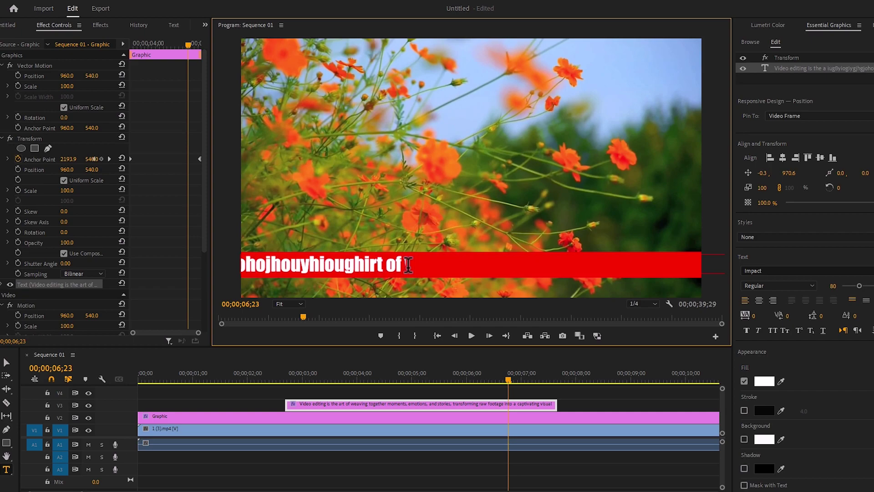